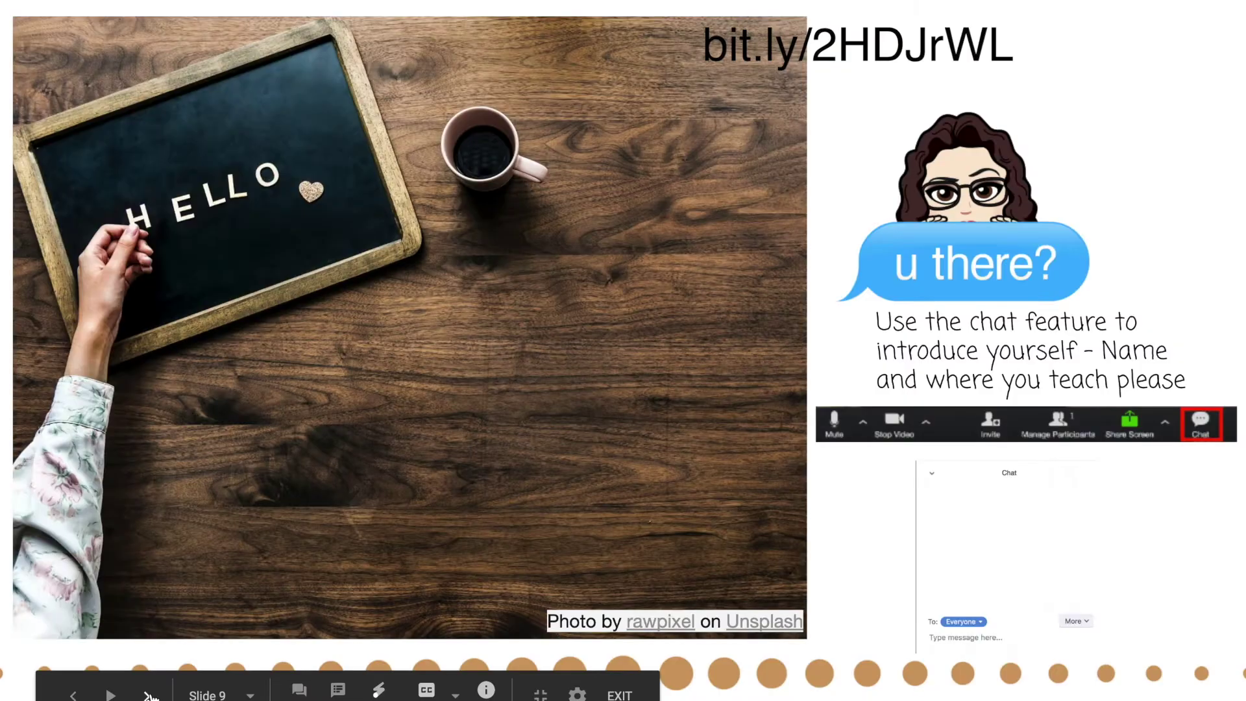
pyautogui.click(150, 696)
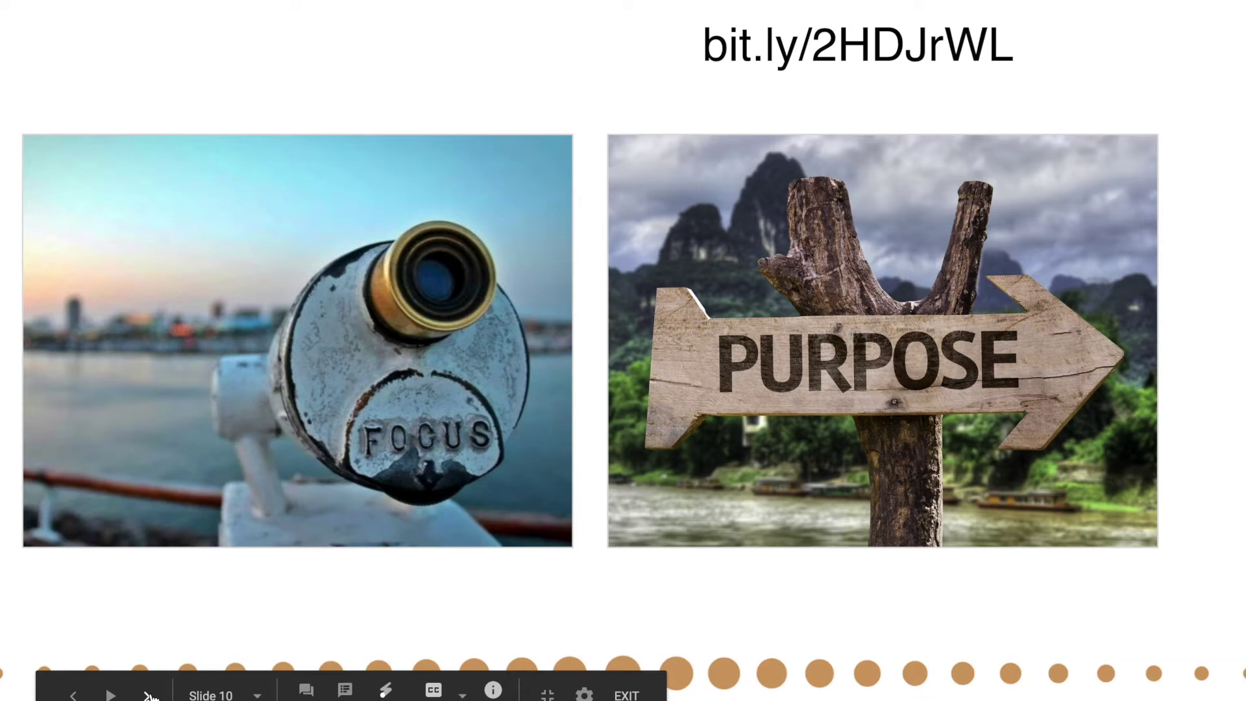
# - Advance the presentation to the 'Evidence of Learning' slide about writing headlines
pyautogui.click(150, 695)
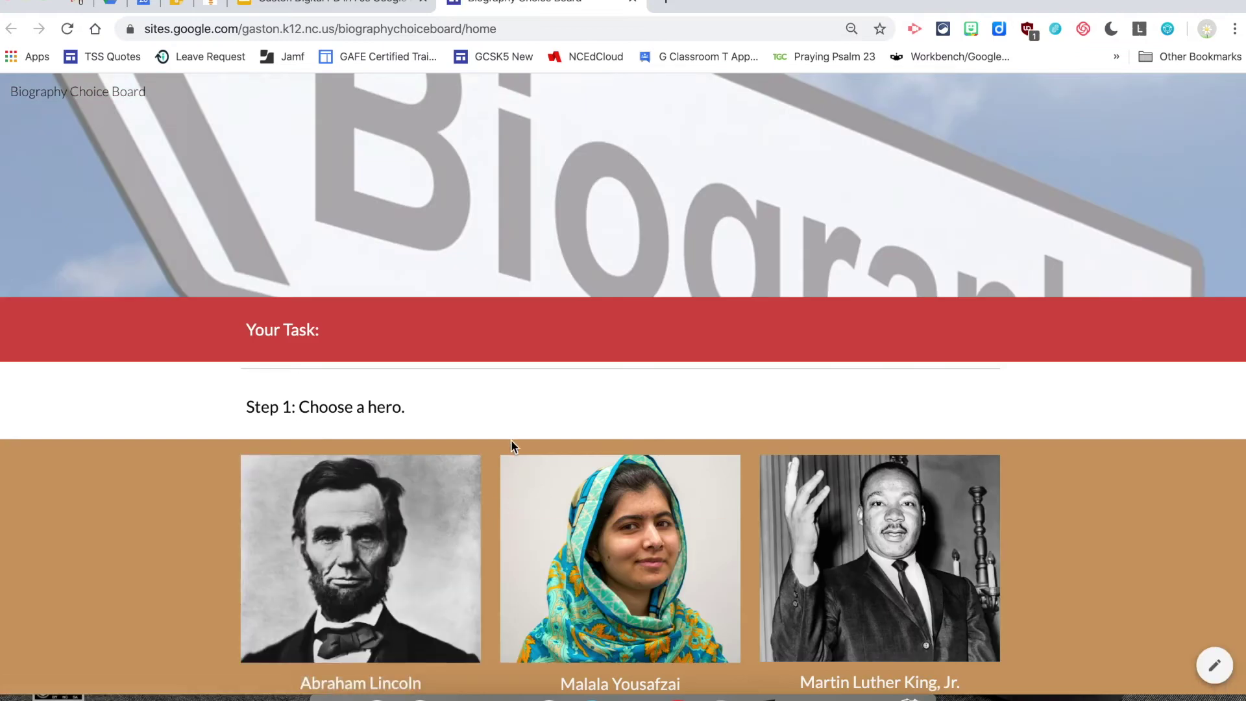
# - Scroll down to the Step 3 activity choices, then close the Biography Choice Board site
pyautogui.scroll(-3, 512, 439)
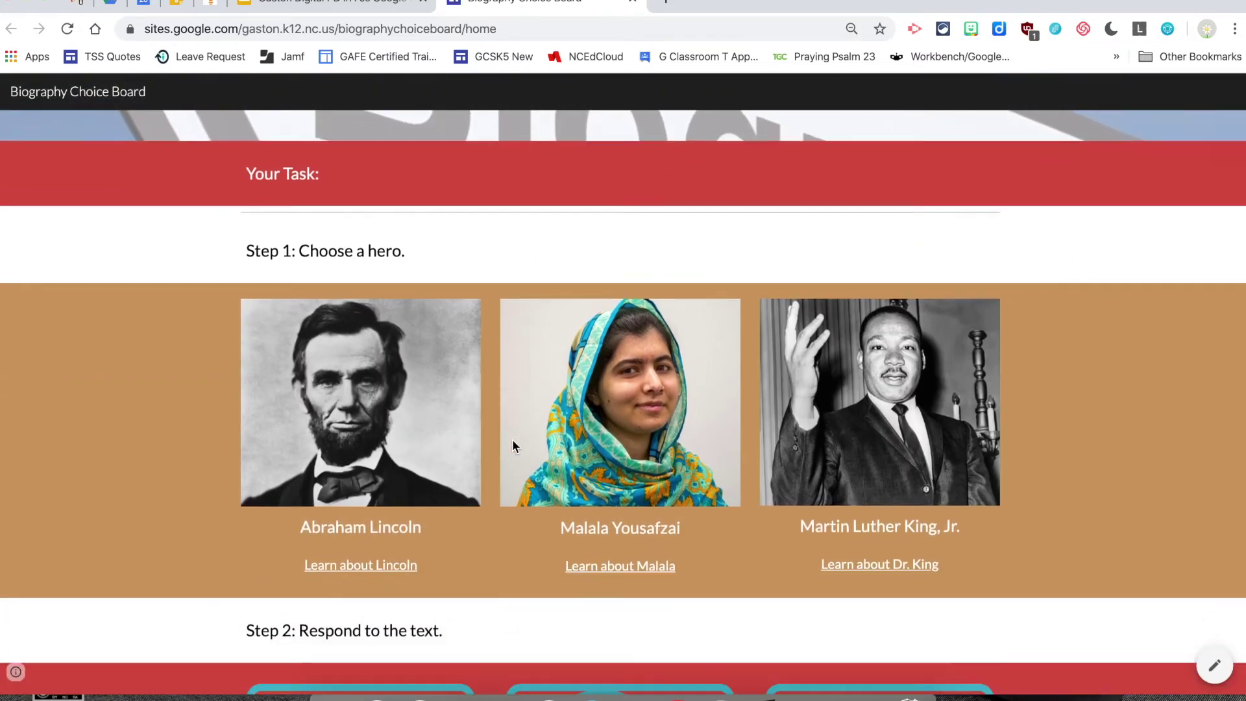
pyautogui.scroll(-1, 512, 438)
pyautogui.scroll(1, 512, 439)
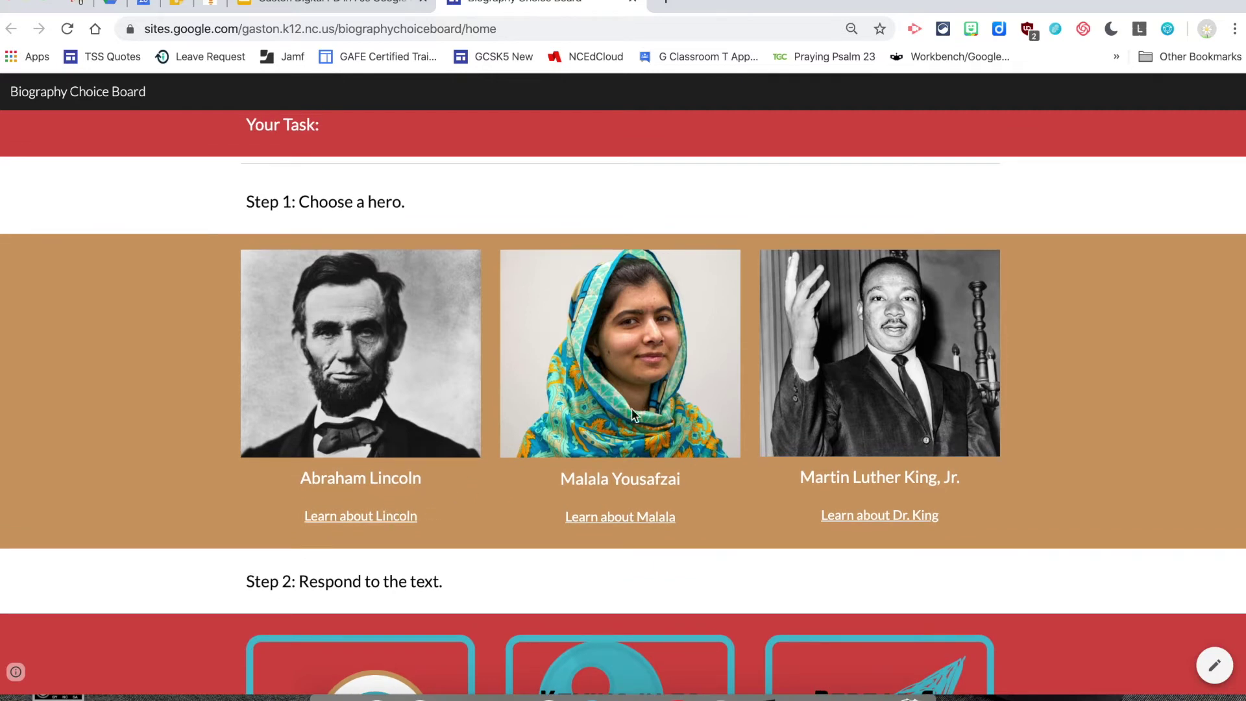
pyautogui.scroll(-5, 800, 410)
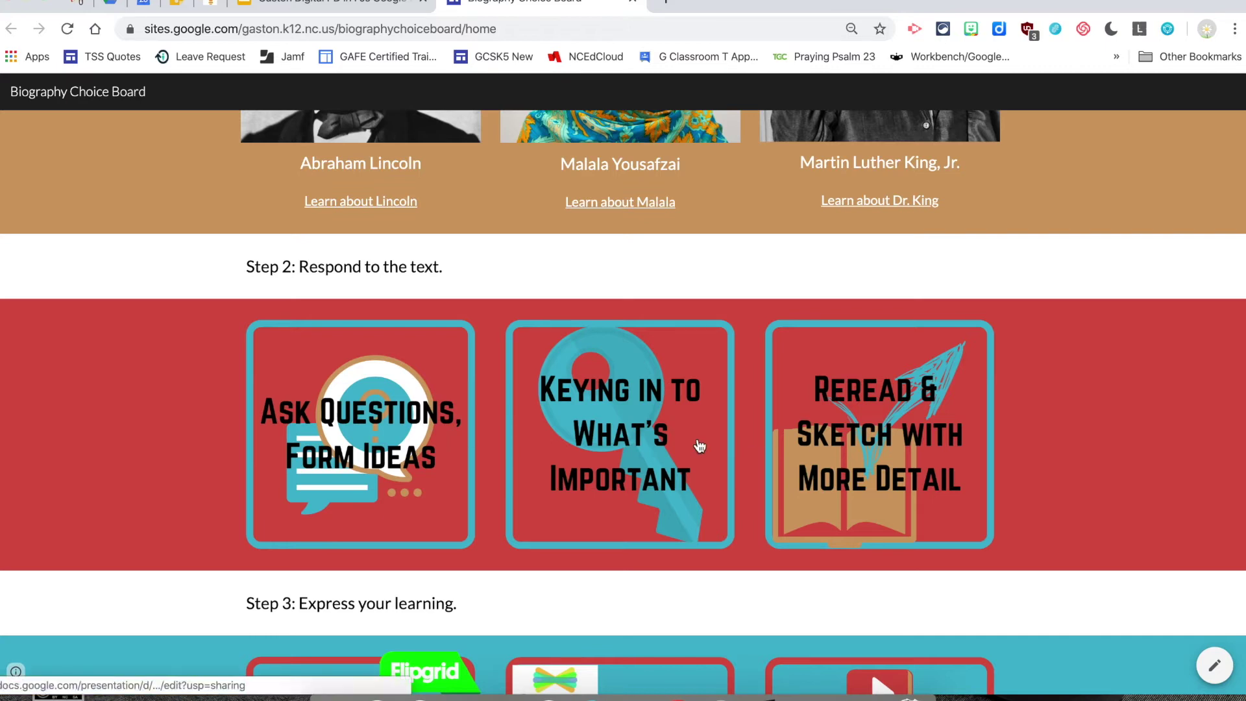
pyautogui.scroll(-4, 699, 446)
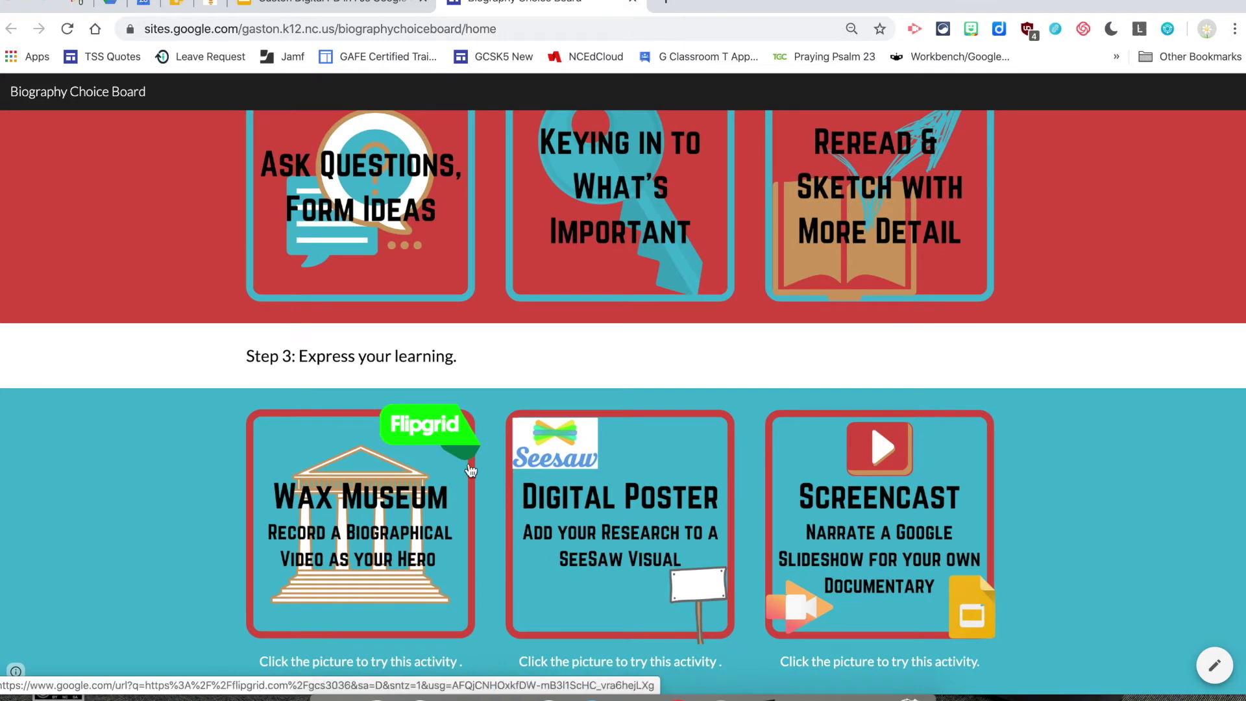
pyautogui.click(633, 5)
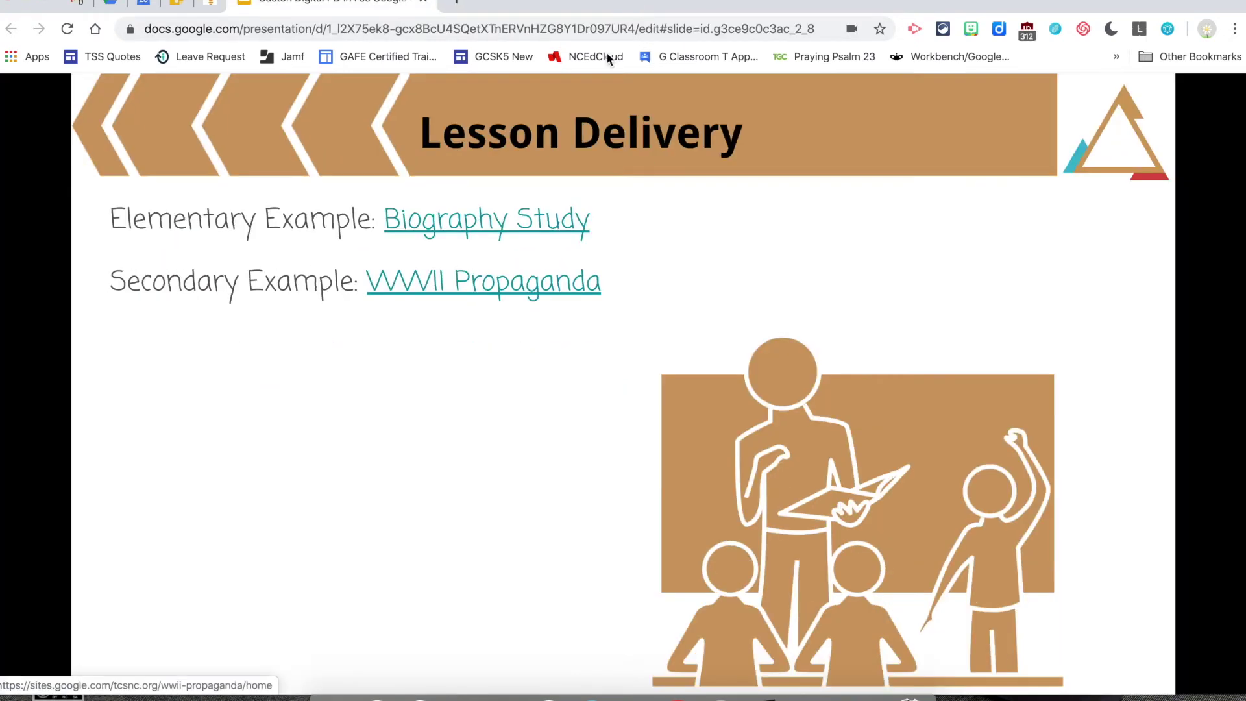
# - Open the WWII Propaganda example site and browse its home and Analysis Practice pages
pyautogui.click(489, 284)
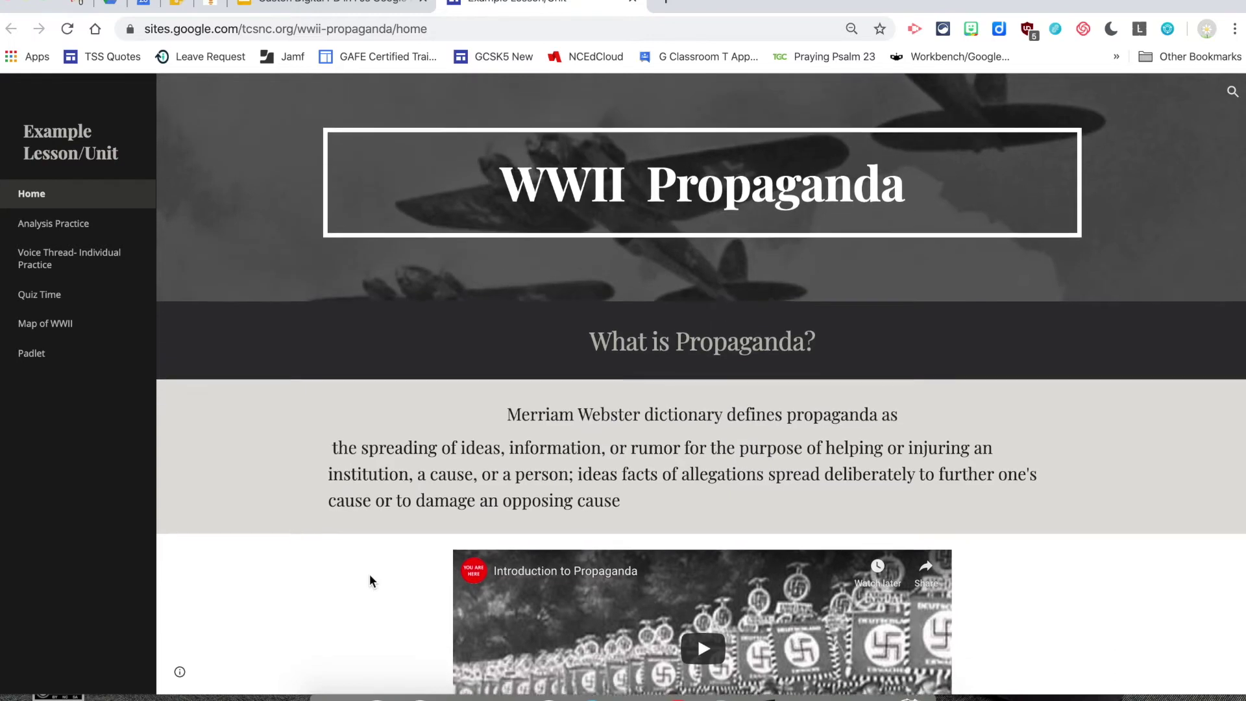
pyautogui.scroll(-5, 256, 452)
pyautogui.scroll(-1, 255, 452)
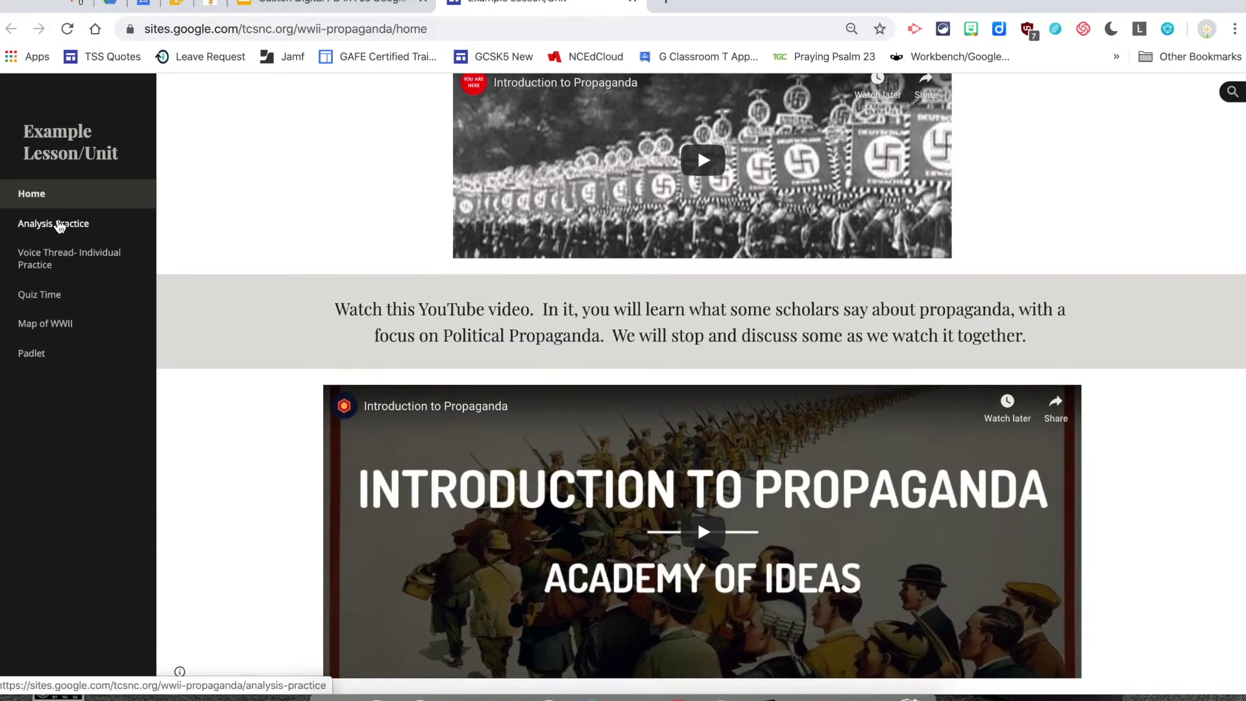
pyautogui.click(57, 223)
pyautogui.scroll(-4, 454, 531)
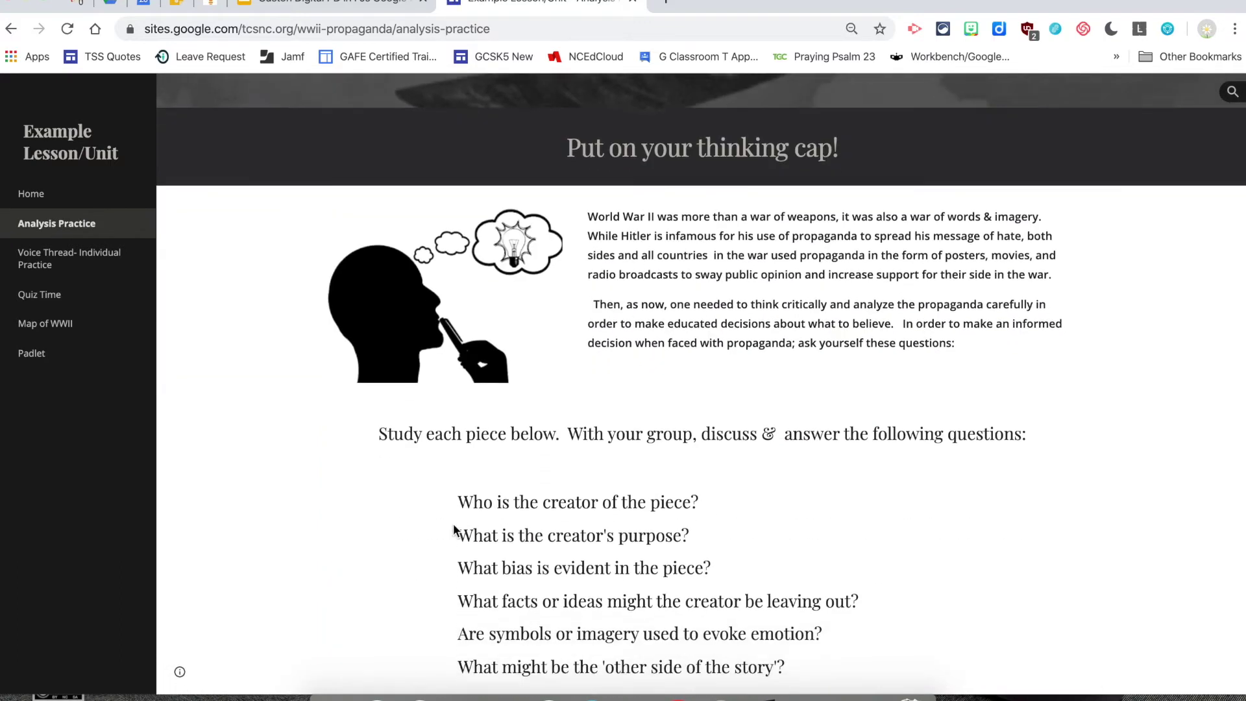
# - View the Voice Thread, Quiz Time and Padlet pages, then close the example site
pyautogui.click(98, 259)
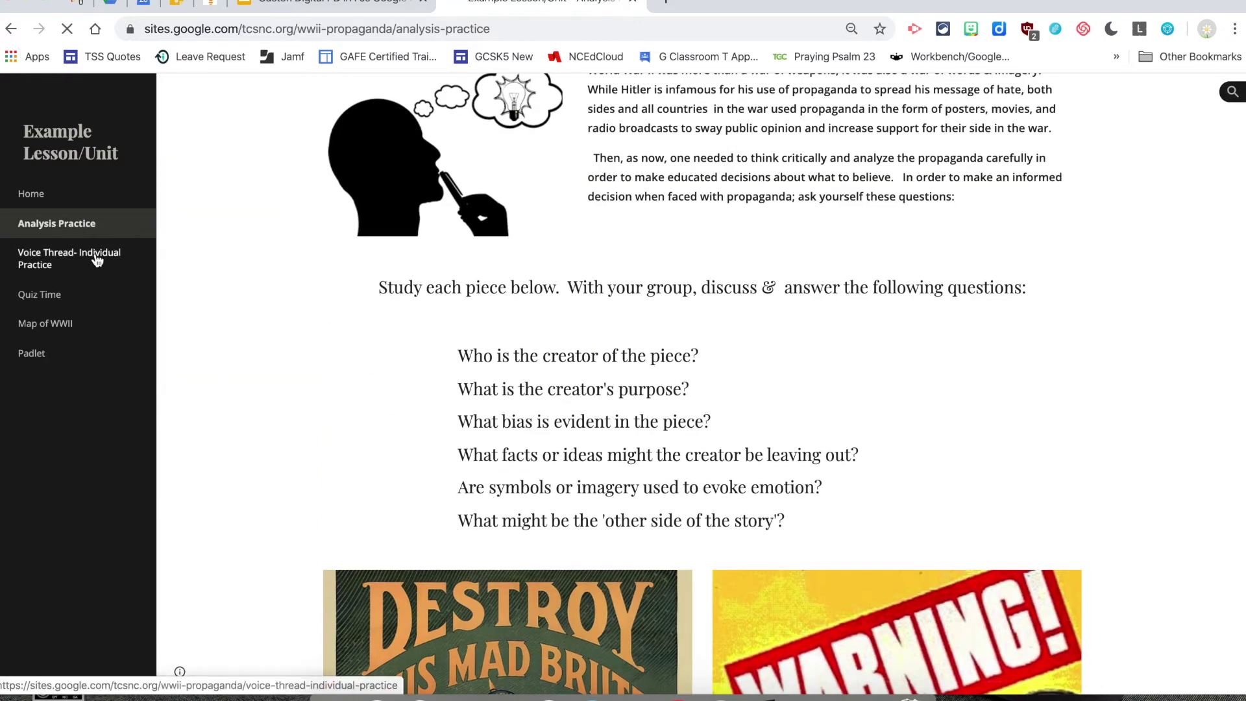
pyautogui.scroll(-2, 407, 540)
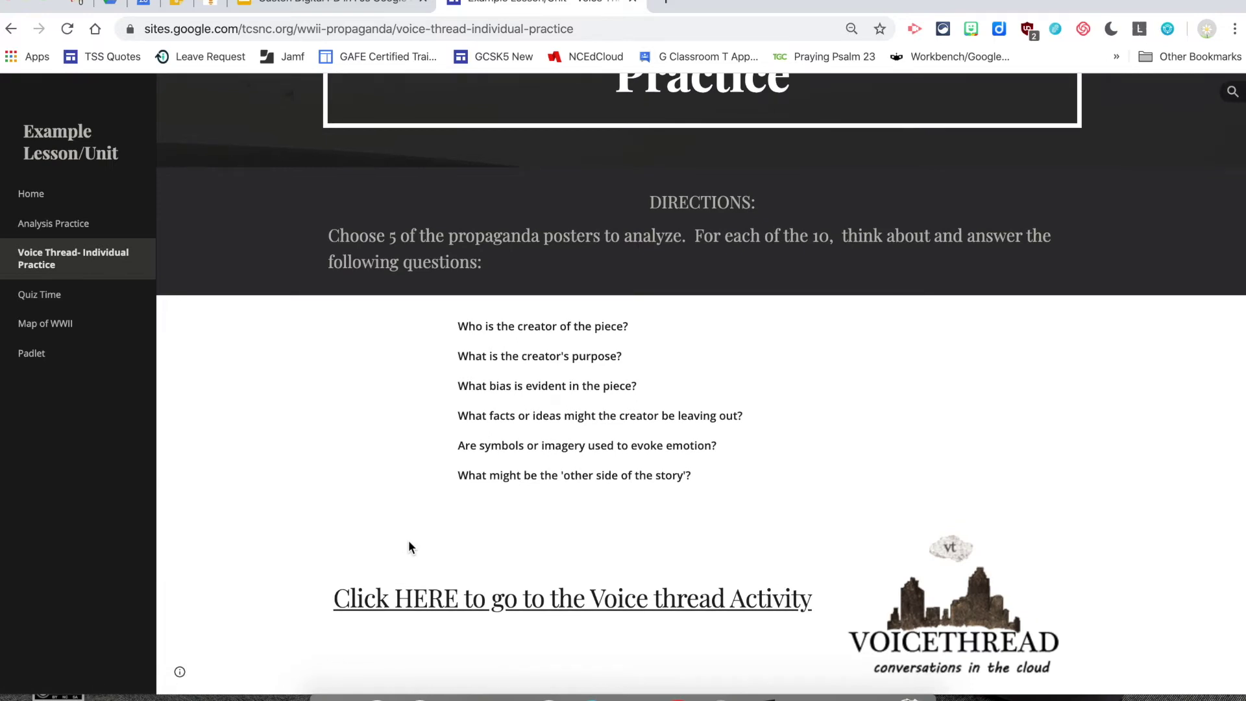
pyautogui.click(52, 297)
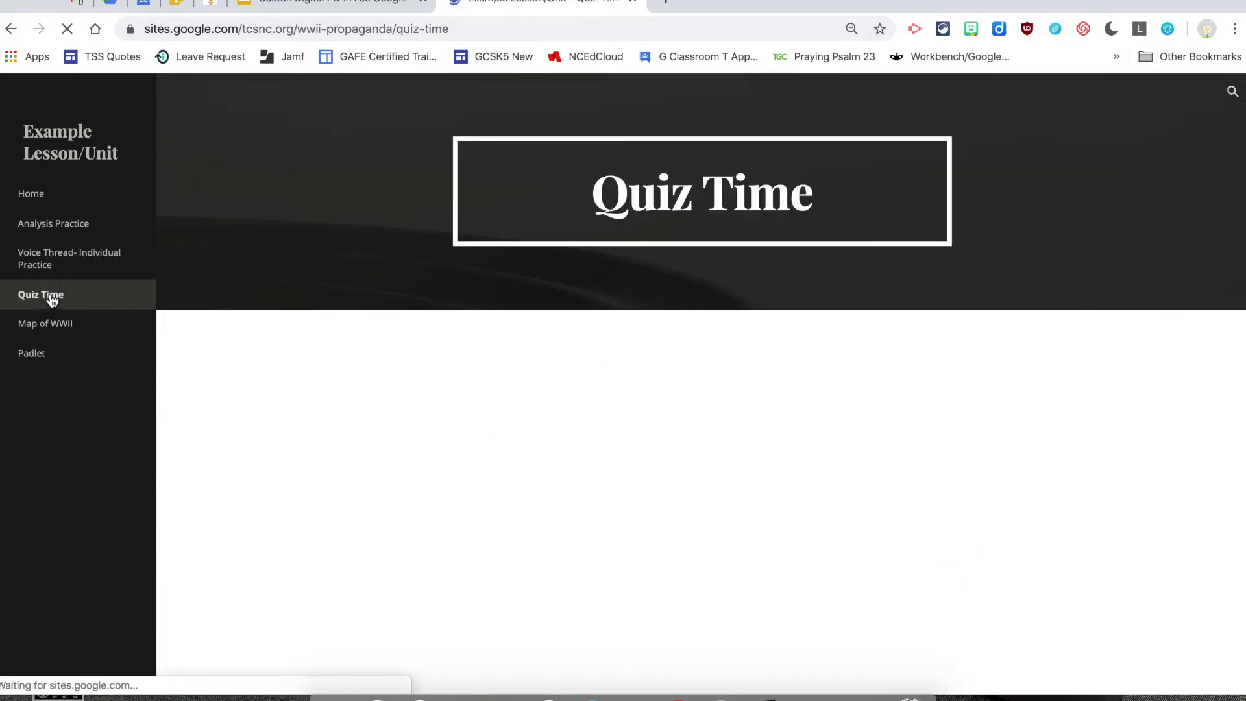
pyautogui.click(32, 354)
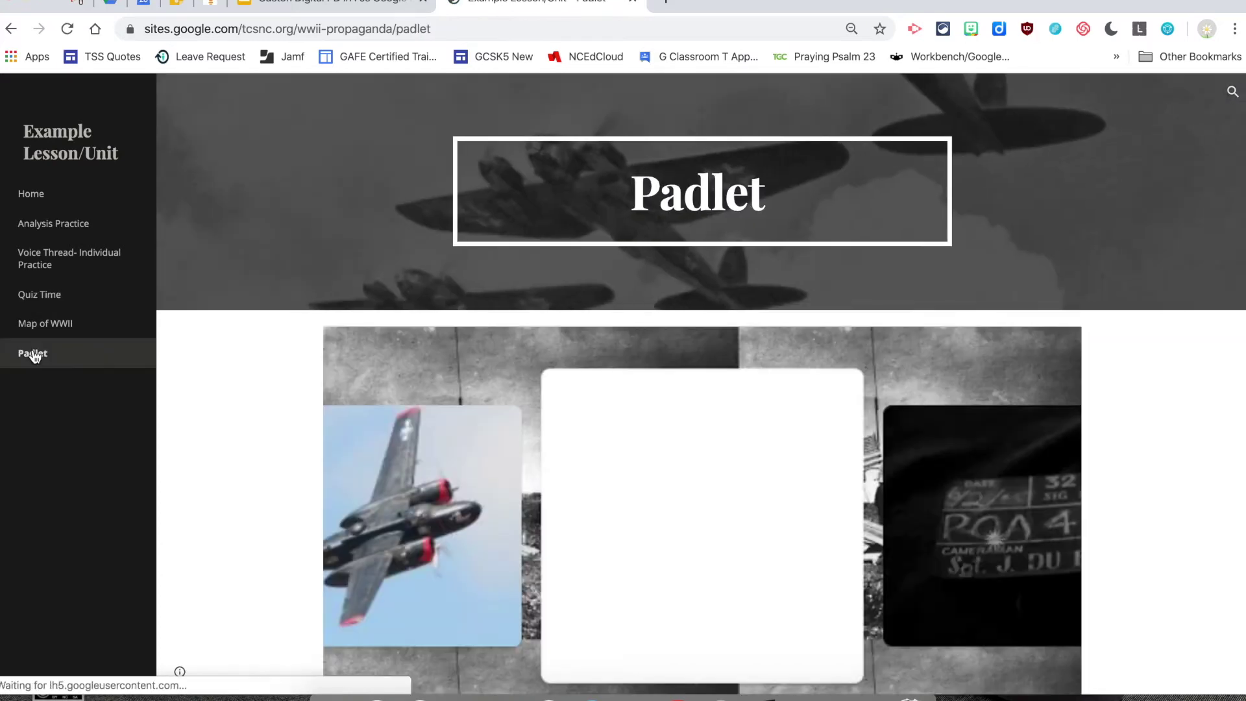
pyautogui.scroll(-2, 337, 494)
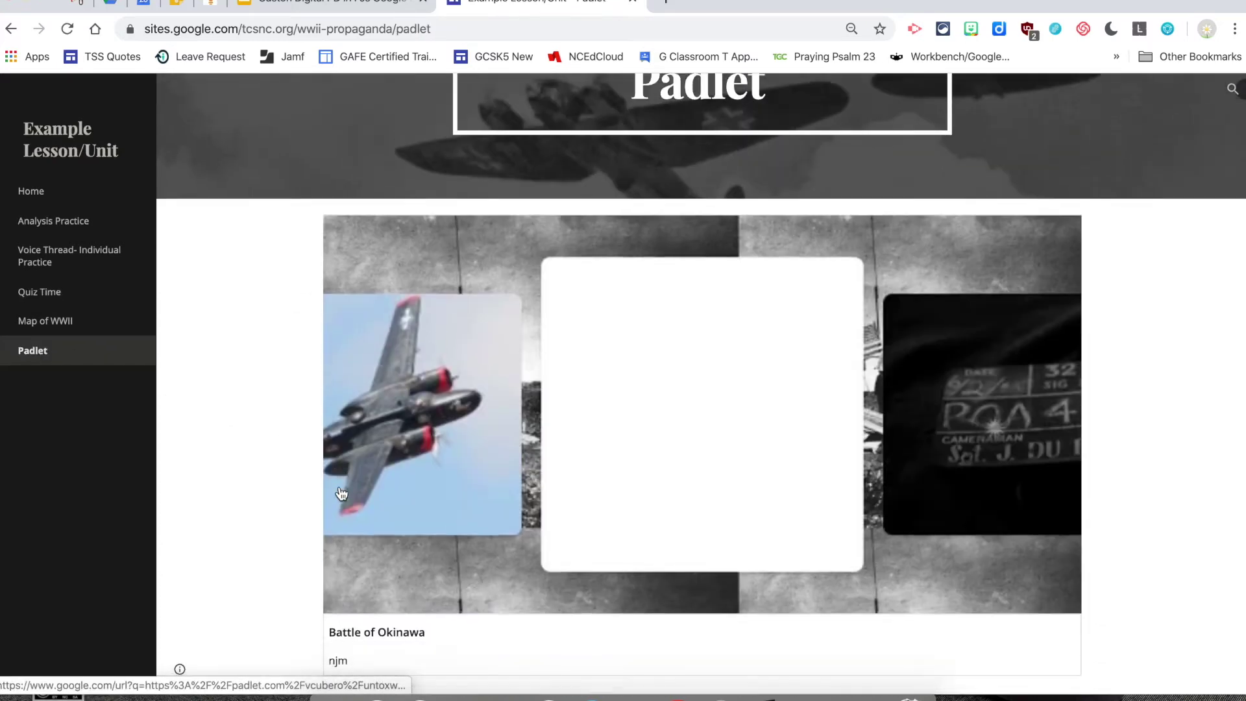
pyautogui.click(632, 2)
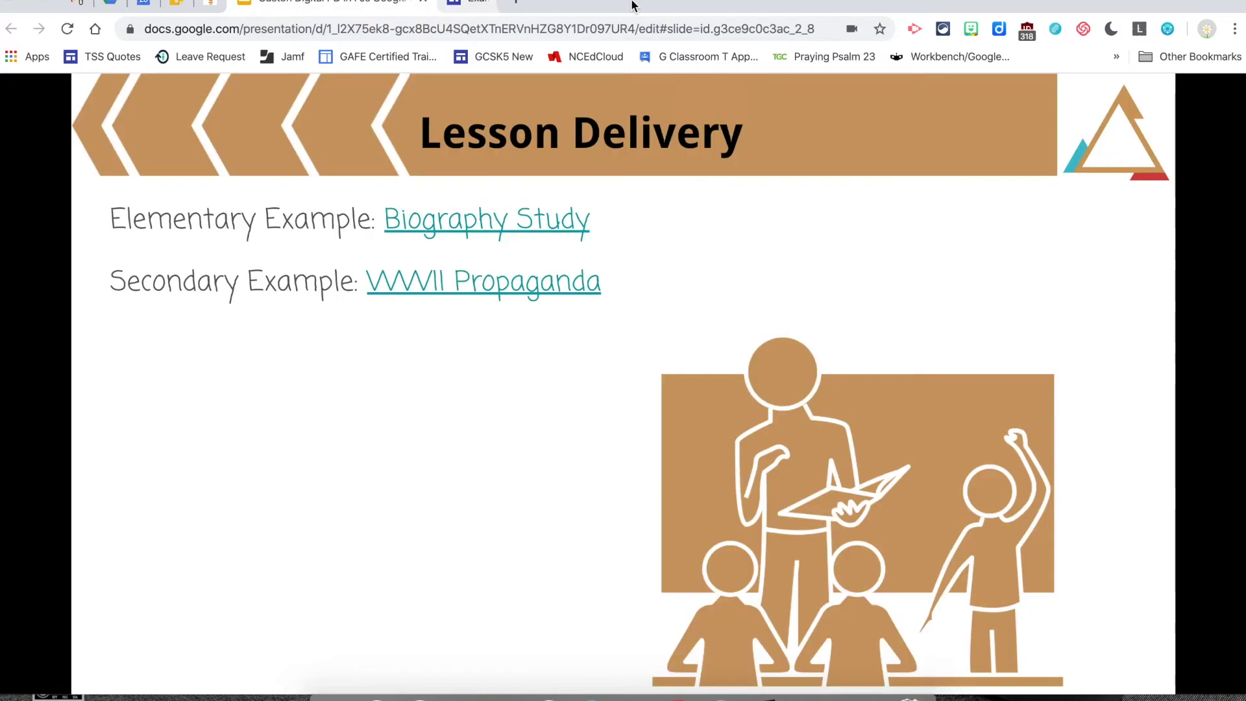
# - Advance the slides to 'Getting Started!', then switch to the February PD in PJs 2020 Drive folder
pyautogui.click(521, 452)
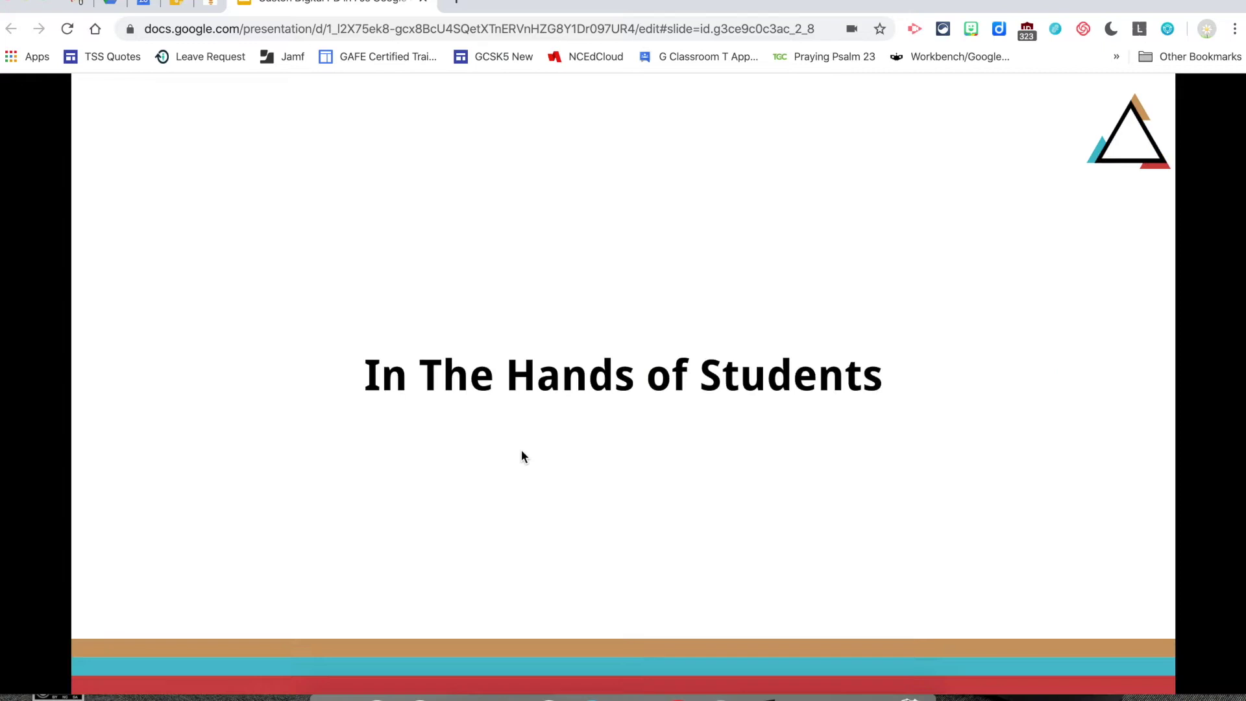
pyautogui.press('Right')
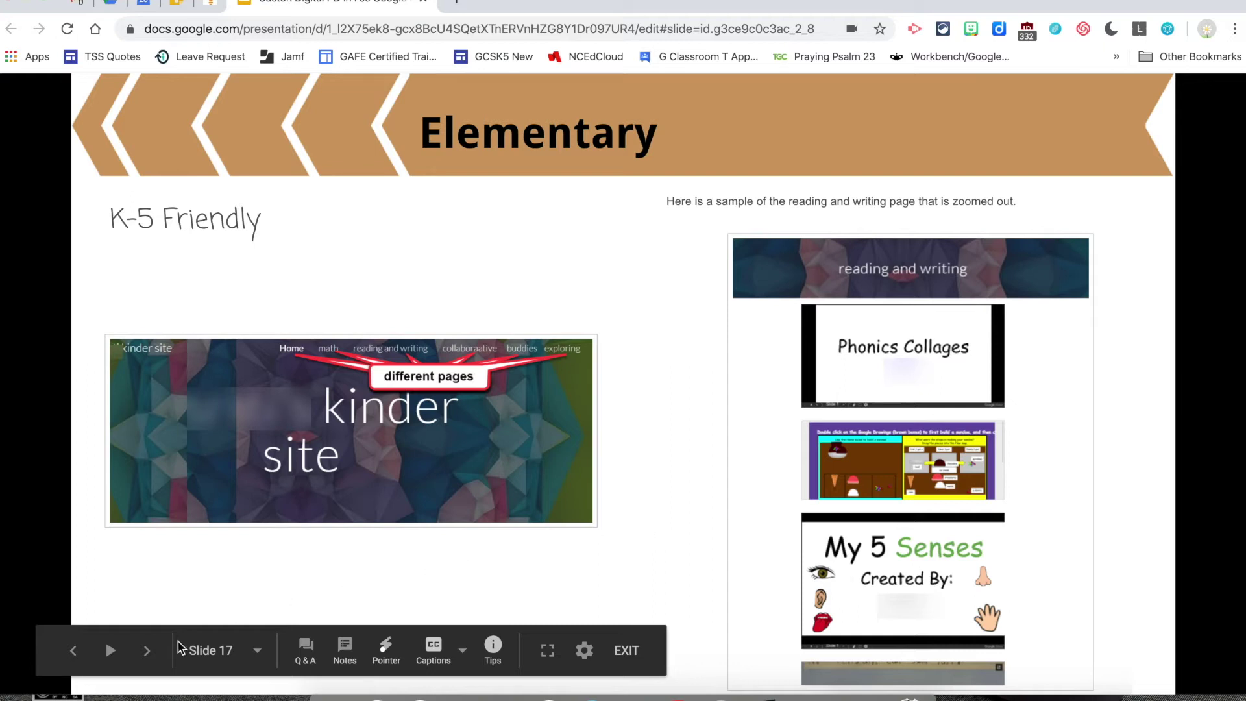
pyautogui.click(148, 651)
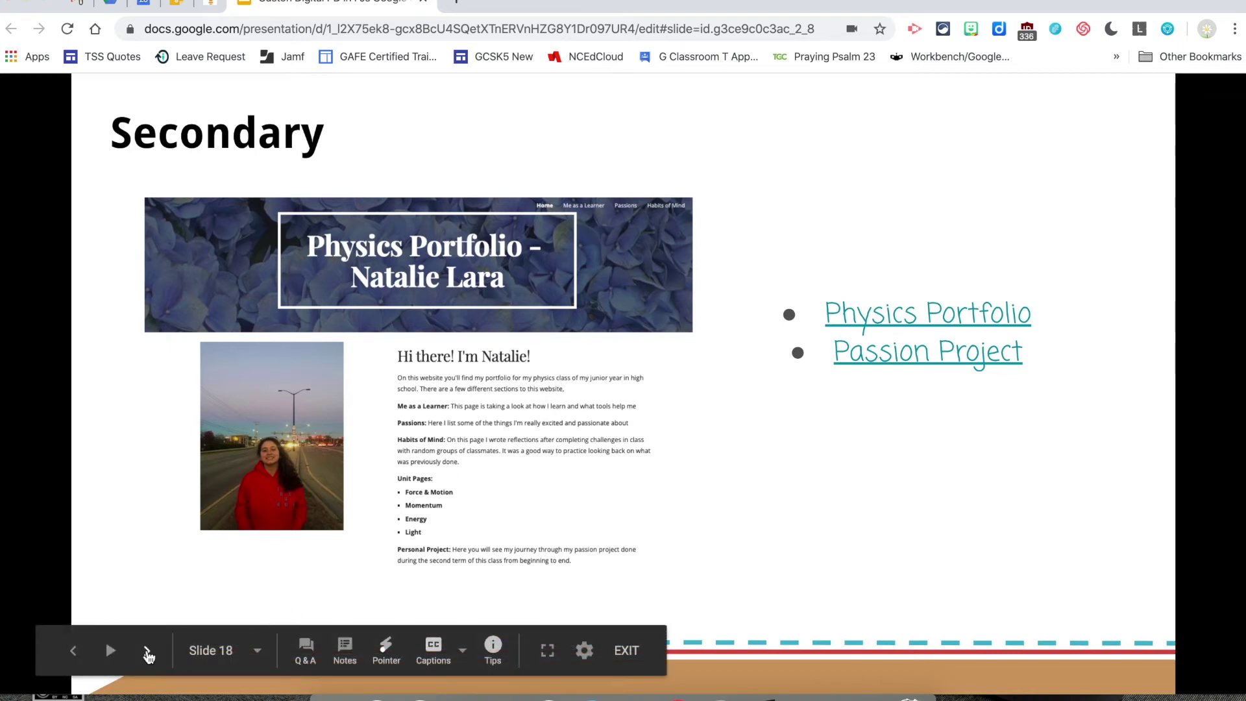
pyautogui.click(147, 652)
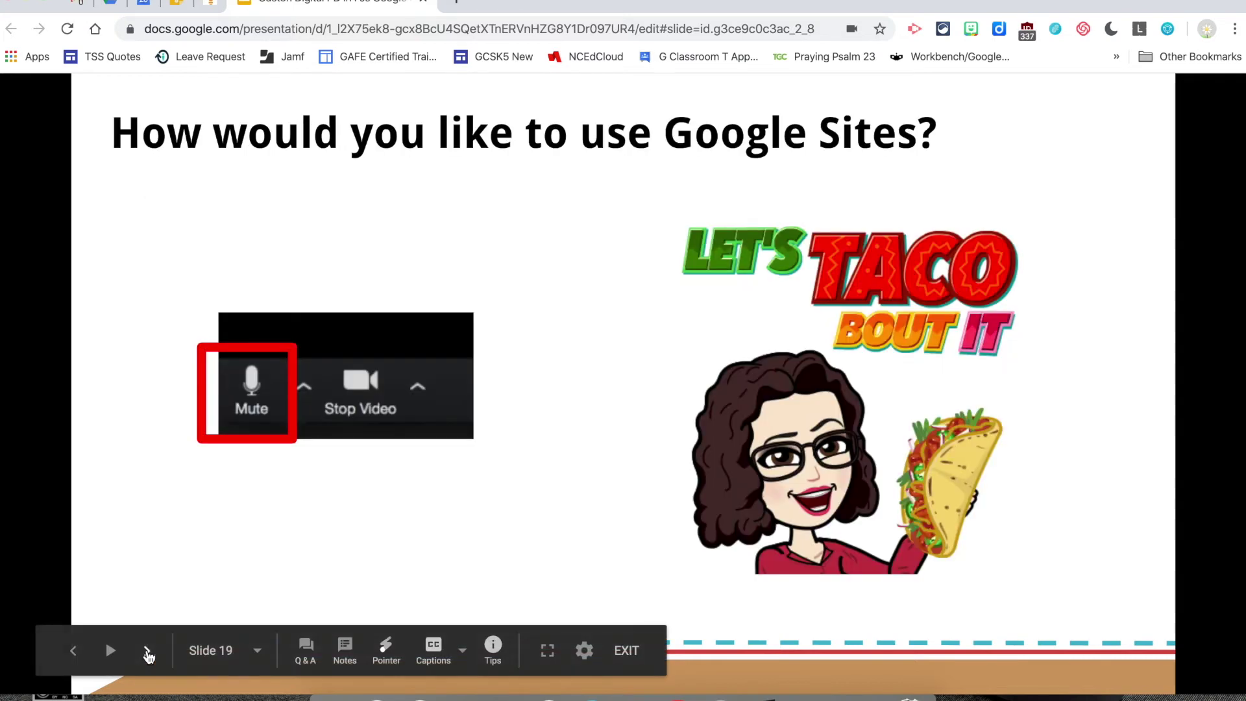
pyautogui.click(148, 653)
pyautogui.click(148, 653)
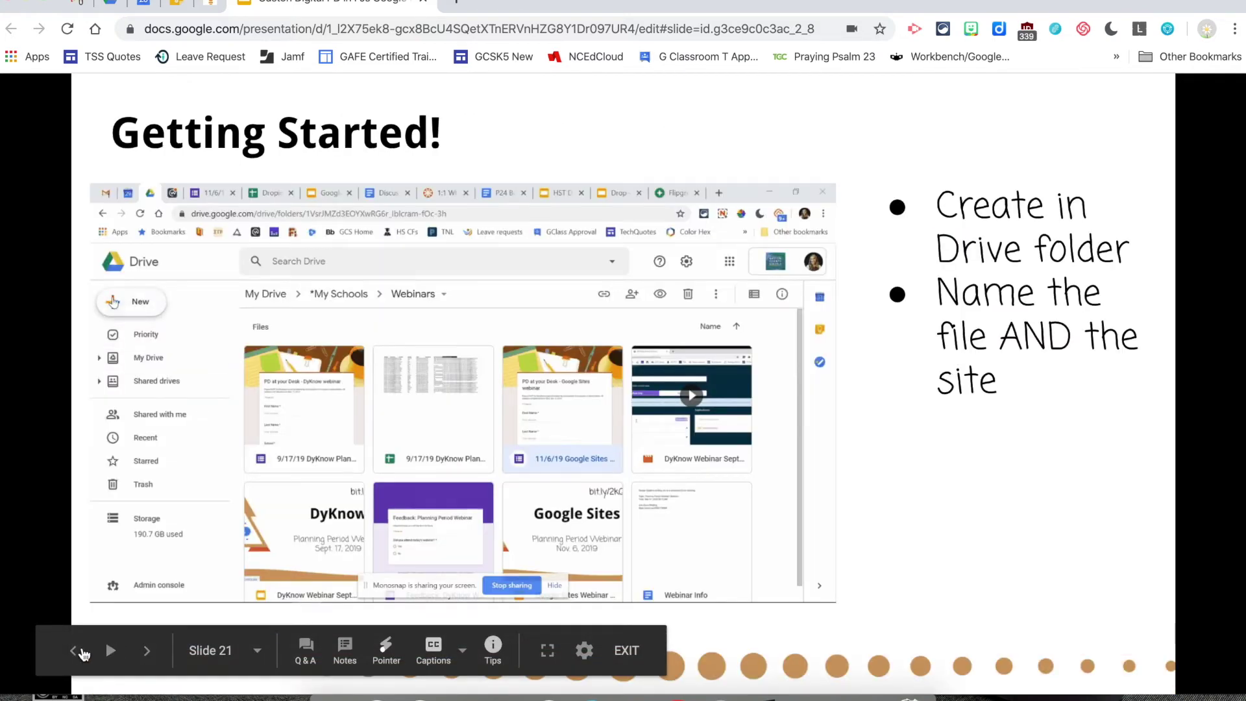
pyautogui.click(112, 6)
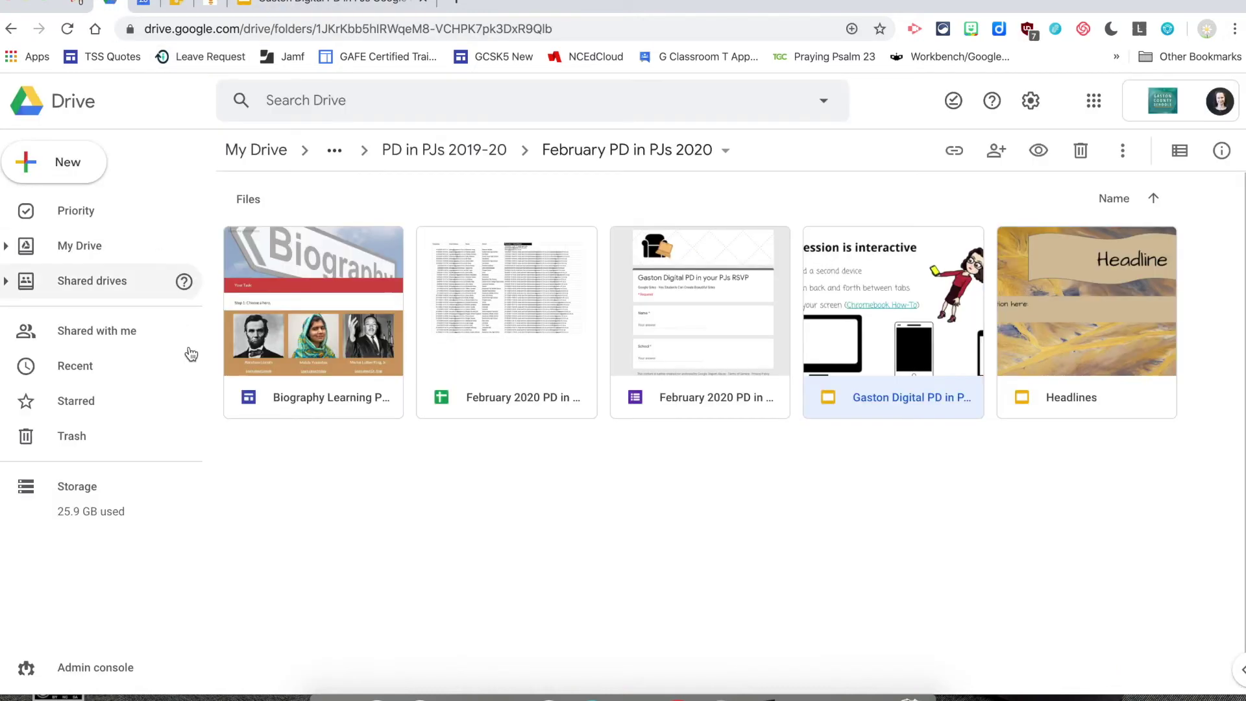
# - From My Drive, create a new blank Google Site via New > More
pyautogui.click(84, 246)
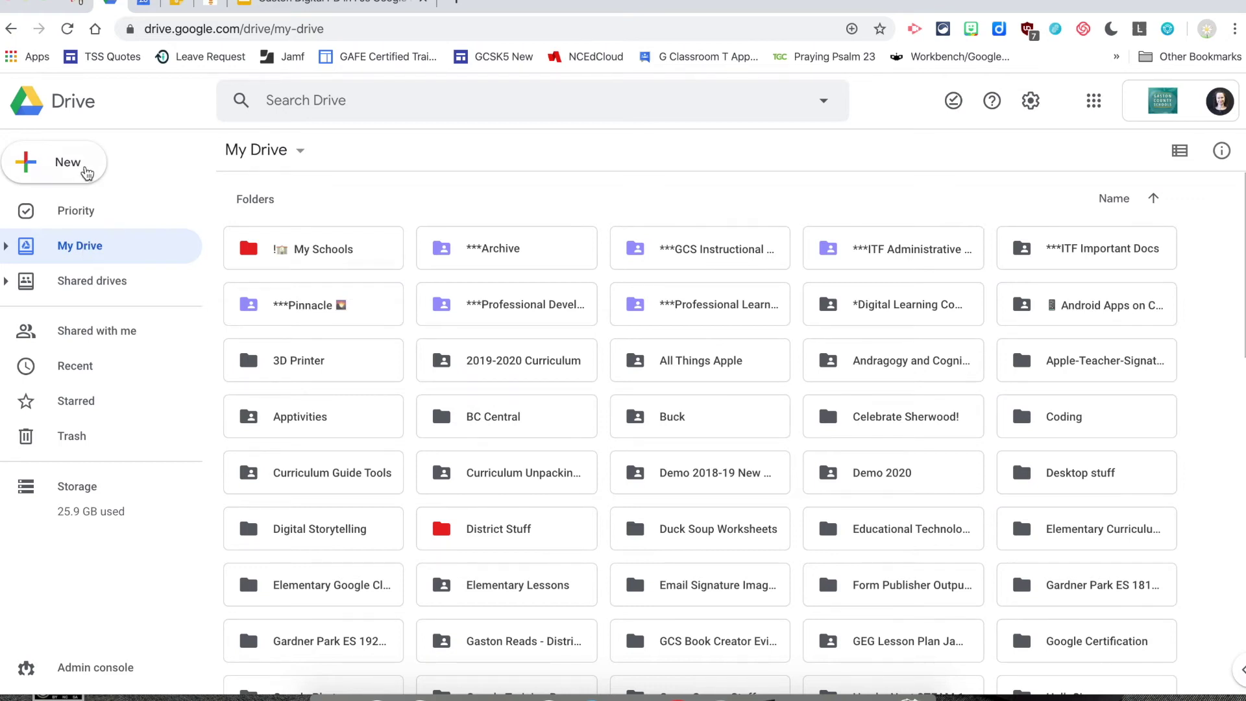
pyautogui.click(73, 174)
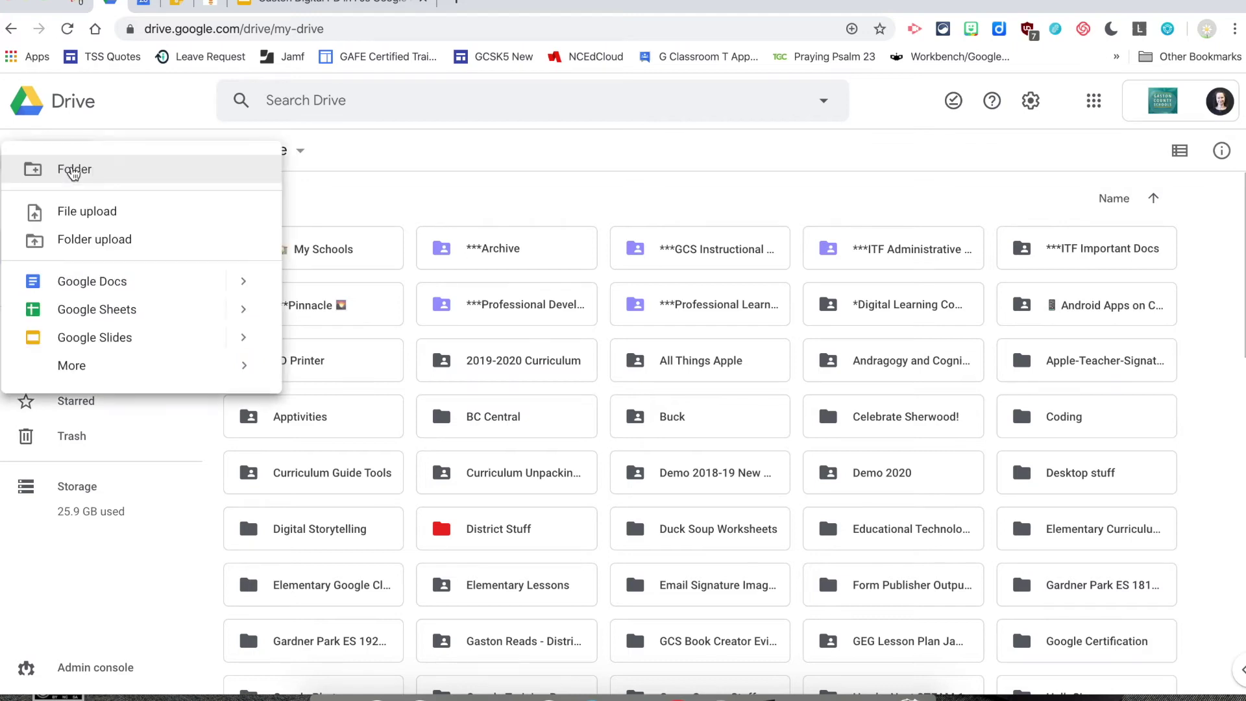
pyautogui.moveTo(92, 373)
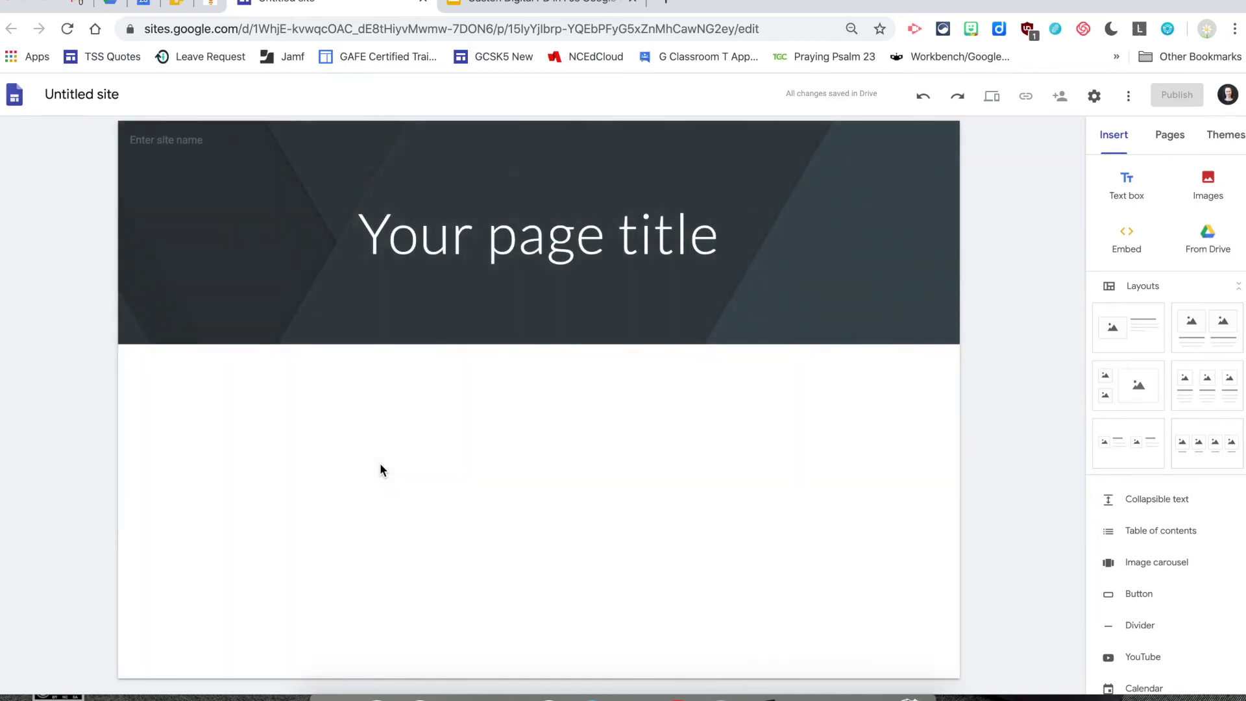
# - Rename the untitled site to 'Demo'
pyautogui.click(120, 92)
pyautogui.write('Demo')
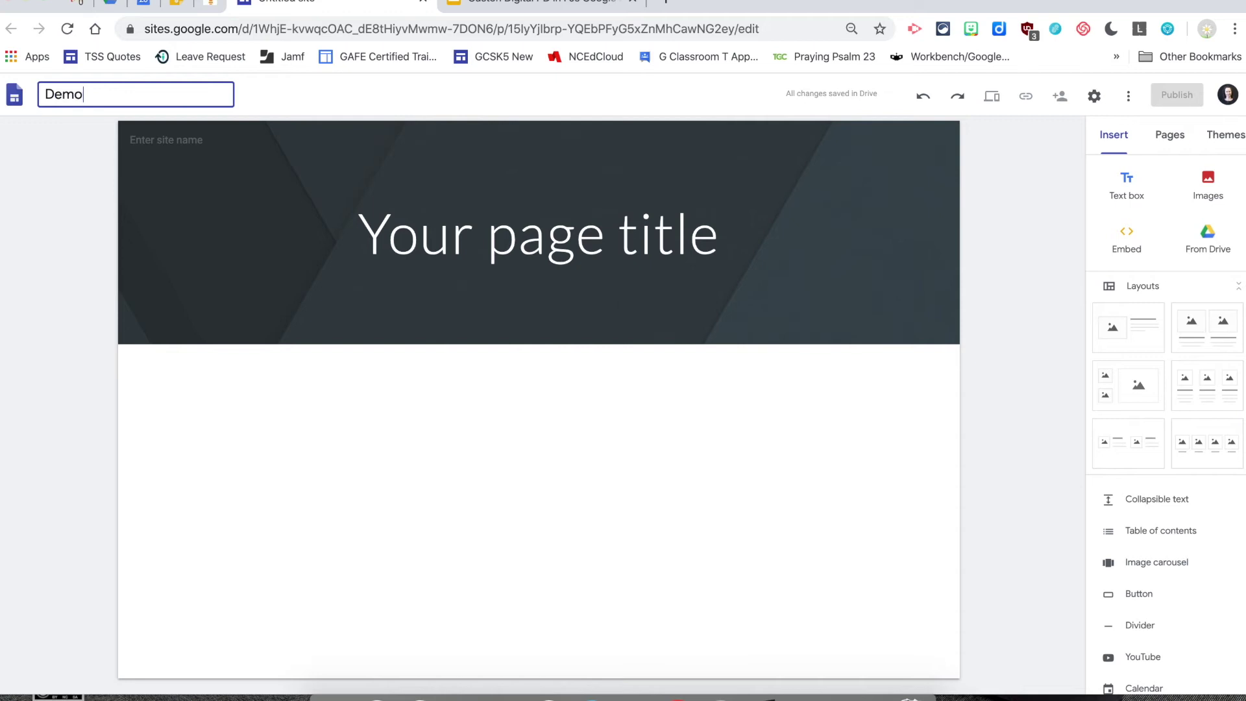
pyautogui.click(462, 245)
# - Replace the placeholder page title with 'Portfolio' and bring up the header image options
pyautogui.moveTo(720, 242); pyautogui.dragTo(365, 247)
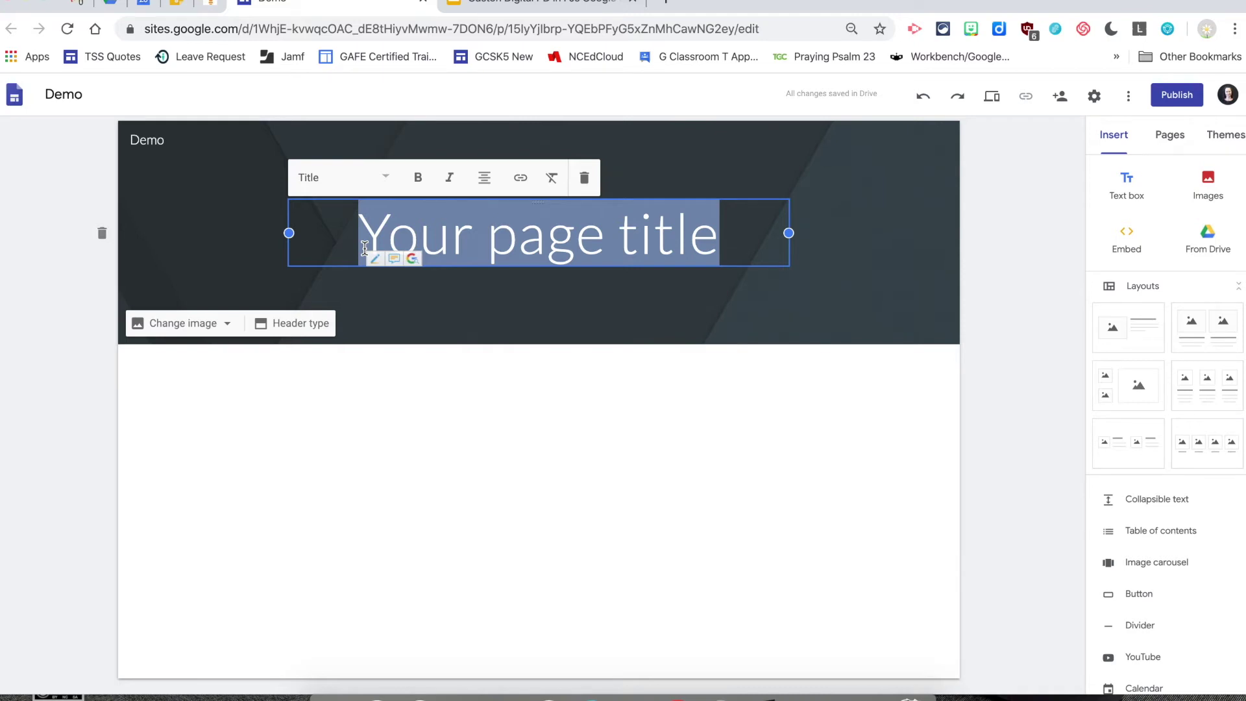
pyautogui.write('Portfo')
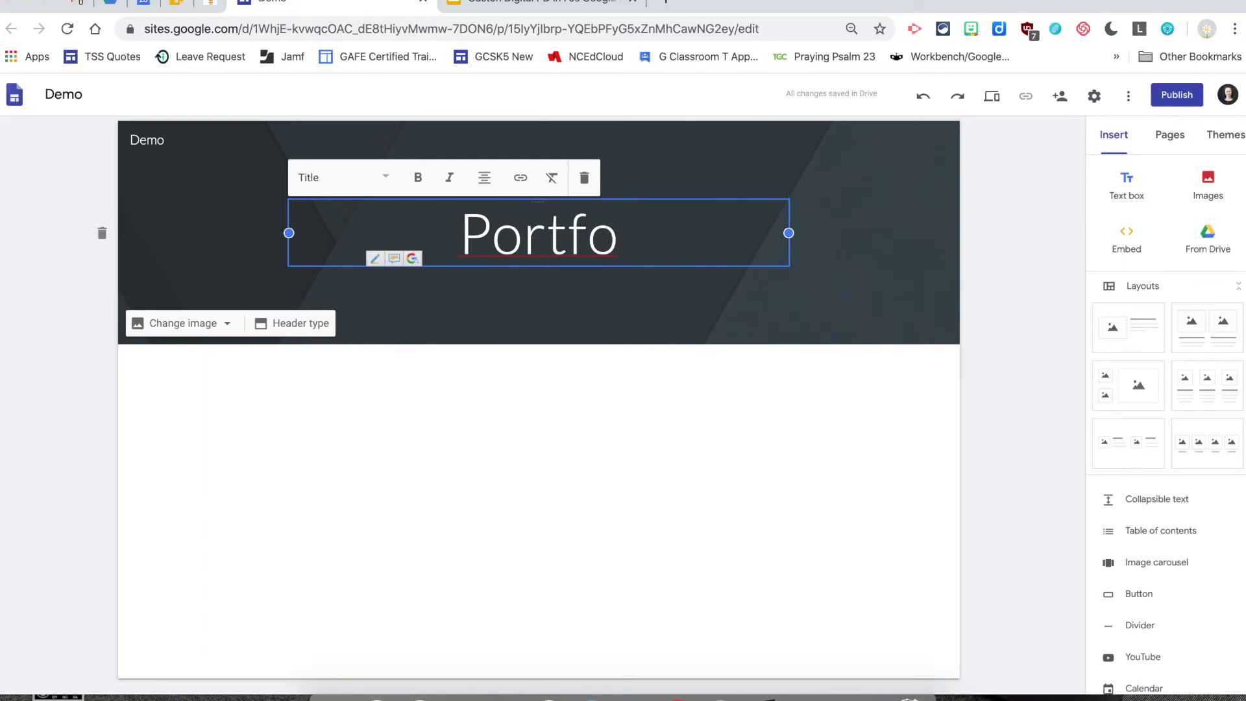
pyautogui.write('lio')
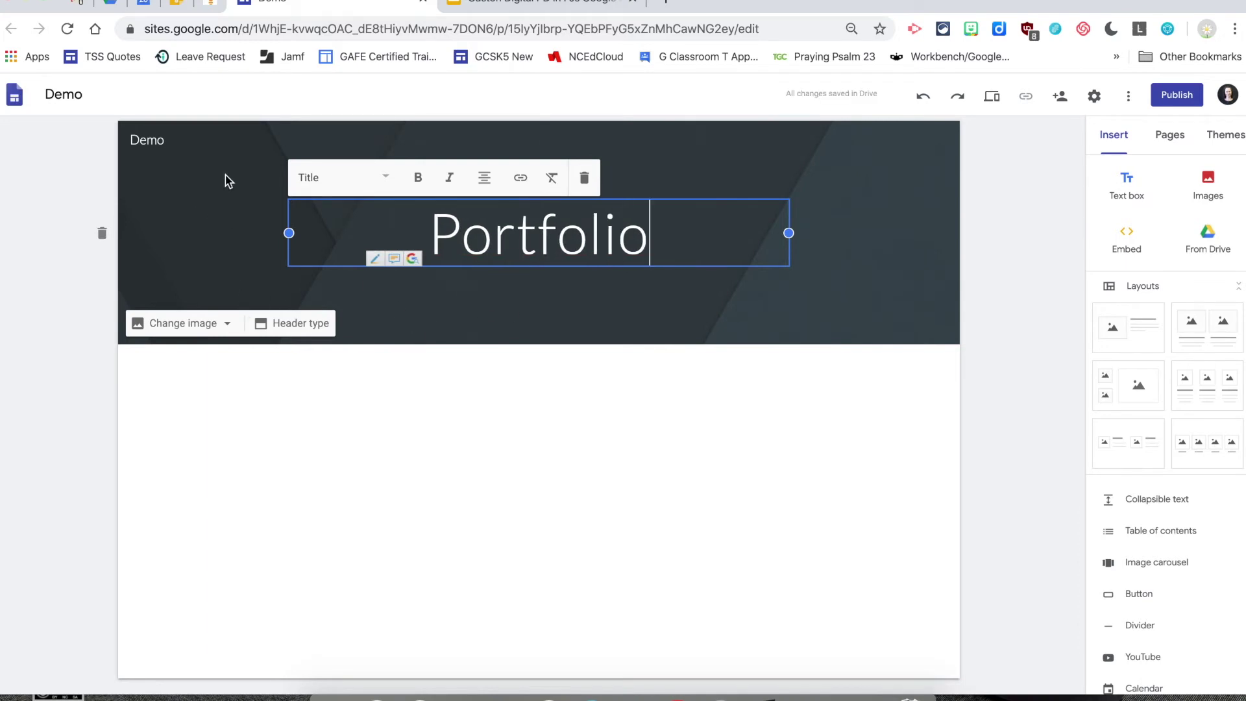
pyautogui.click(196, 332)
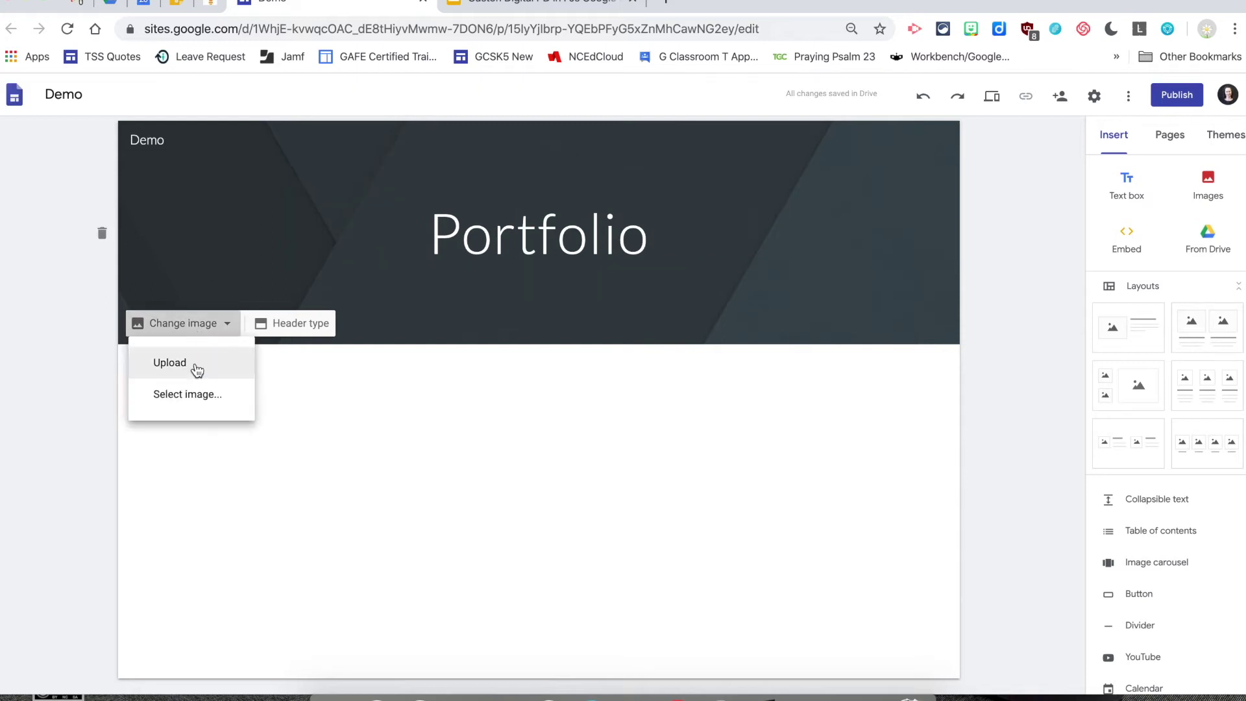
# - Set the header background to the pen-and-notebook photo from the image gallery
pyautogui.click(198, 397)
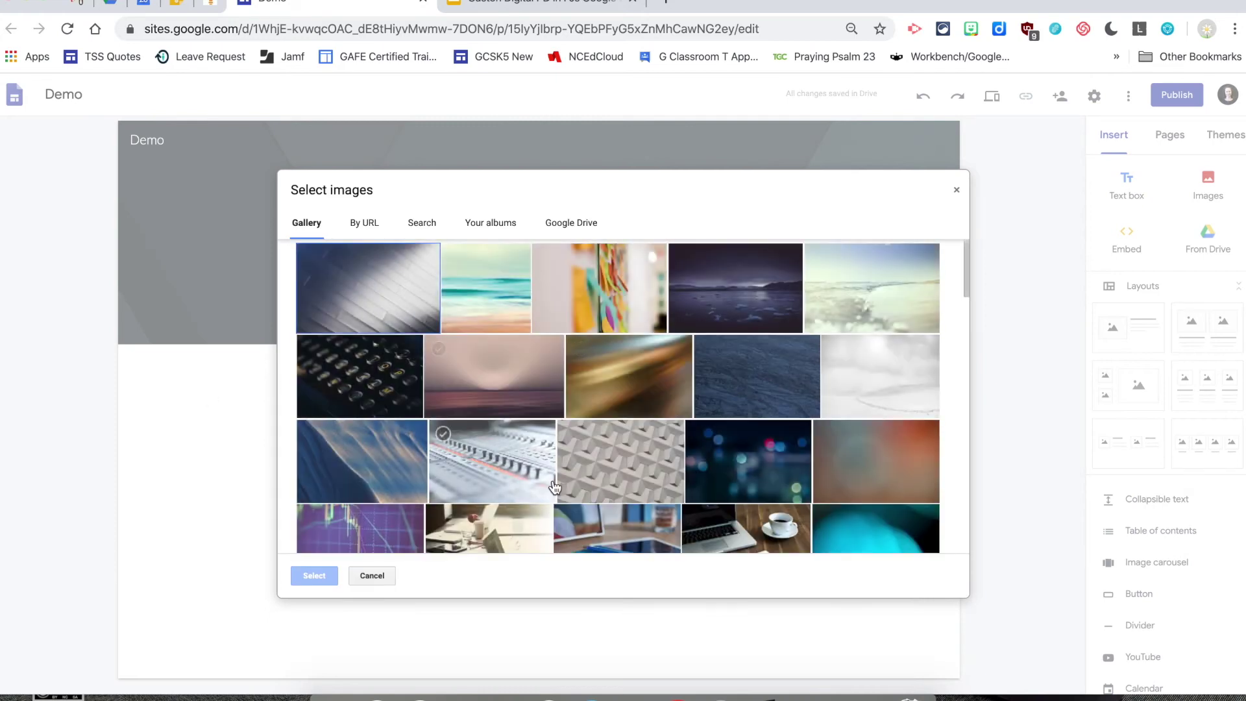
pyautogui.scroll(-3, 554, 487)
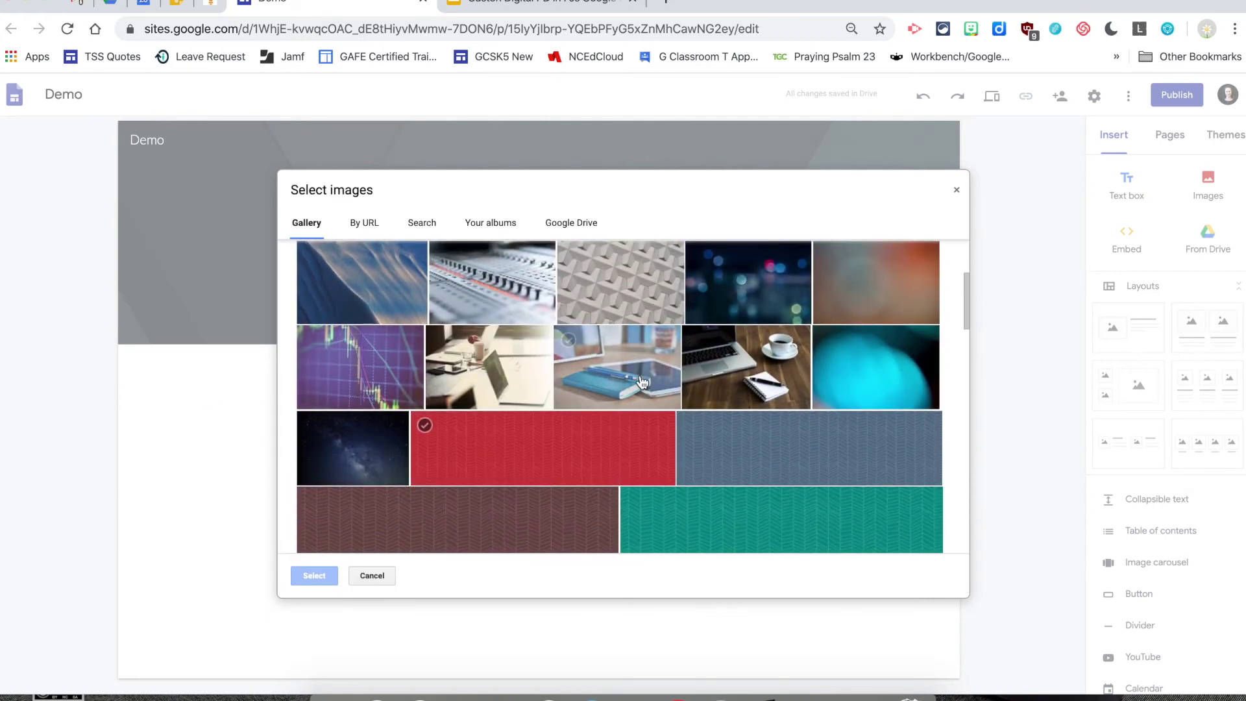
pyautogui.click(642, 381)
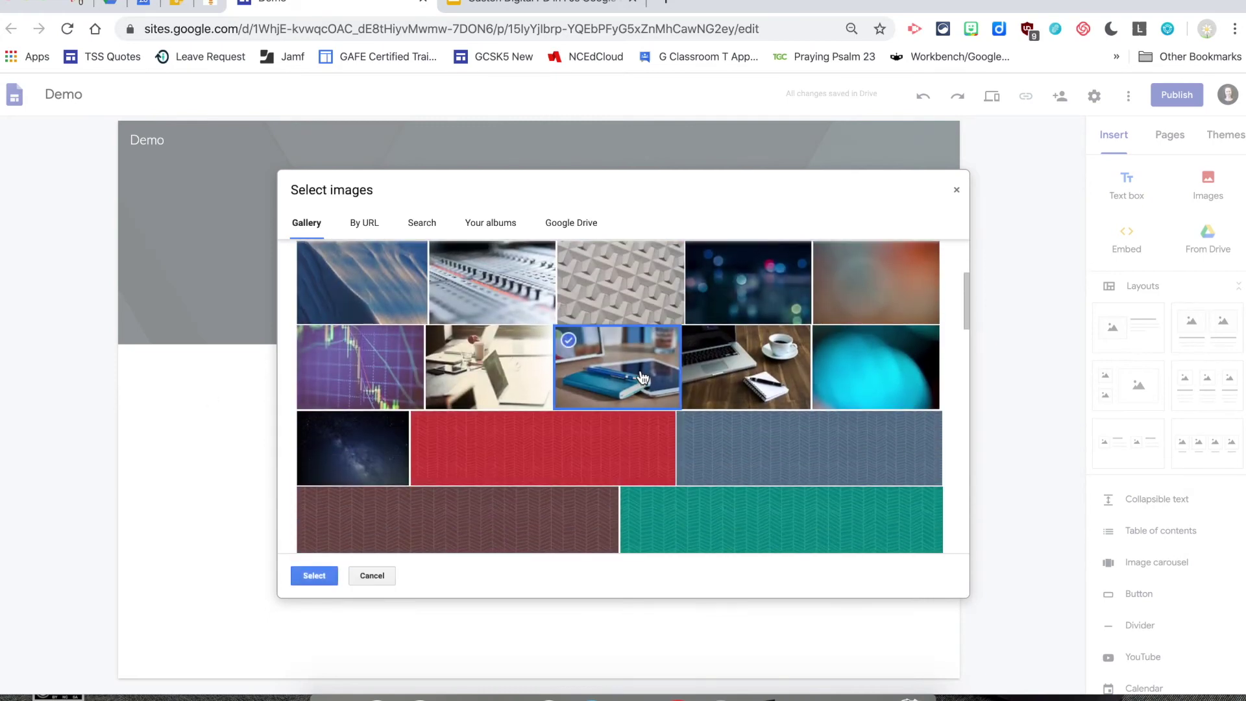
pyautogui.click(314, 576)
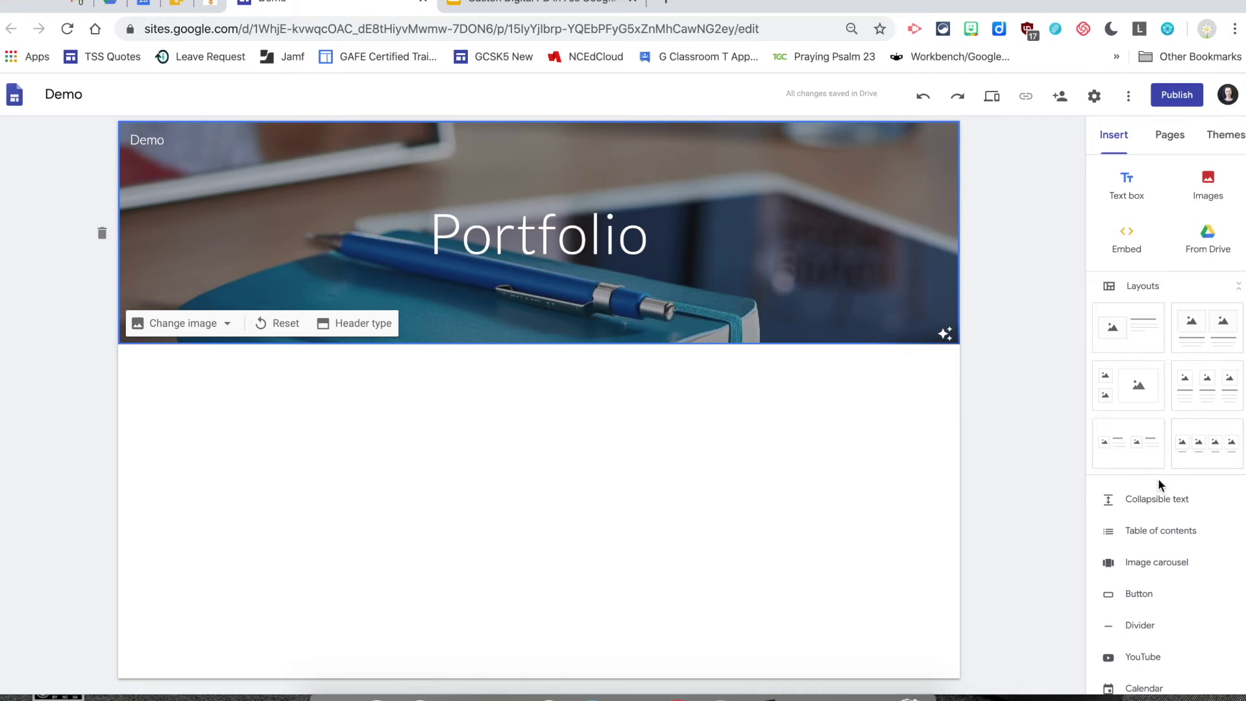
pyautogui.scroll(-3, 1166, 427)
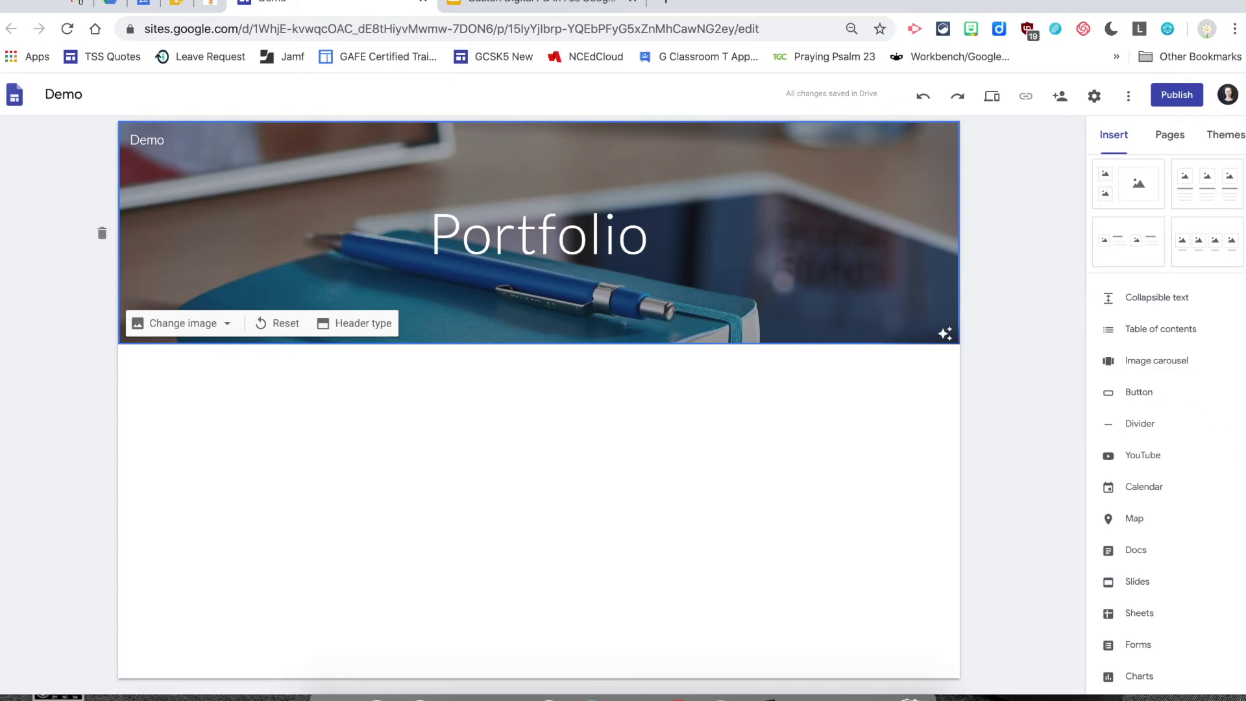
pyautogui.scroll(4, 1165, 421)
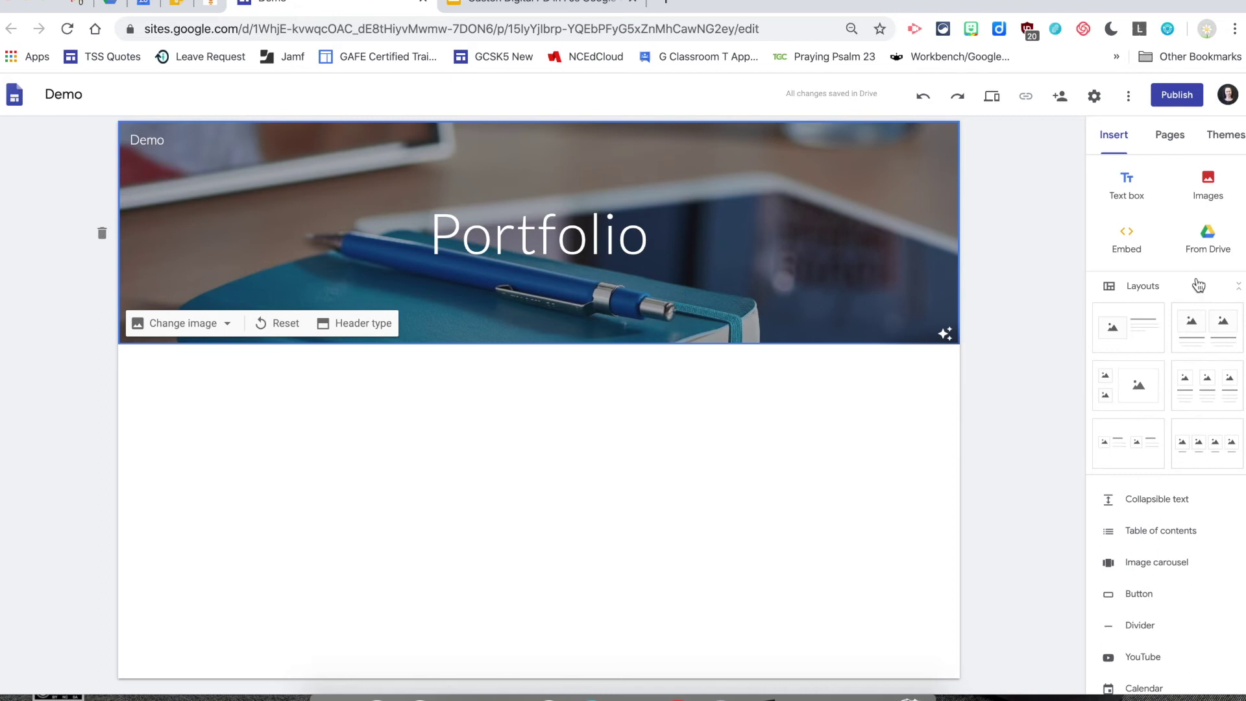
pyautogui.click(388, 462)
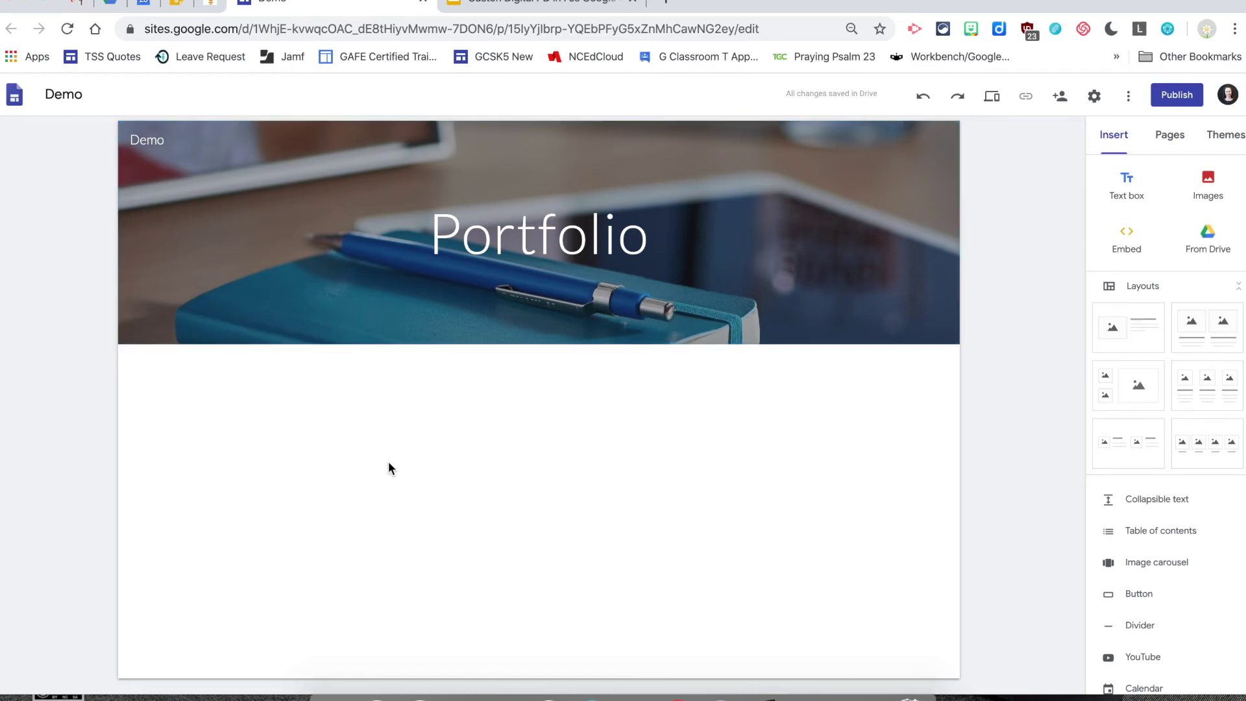
# - Add an empty text box below the header and choose to insert a file from Drive
pyautogui.doubleClick(388, 462)
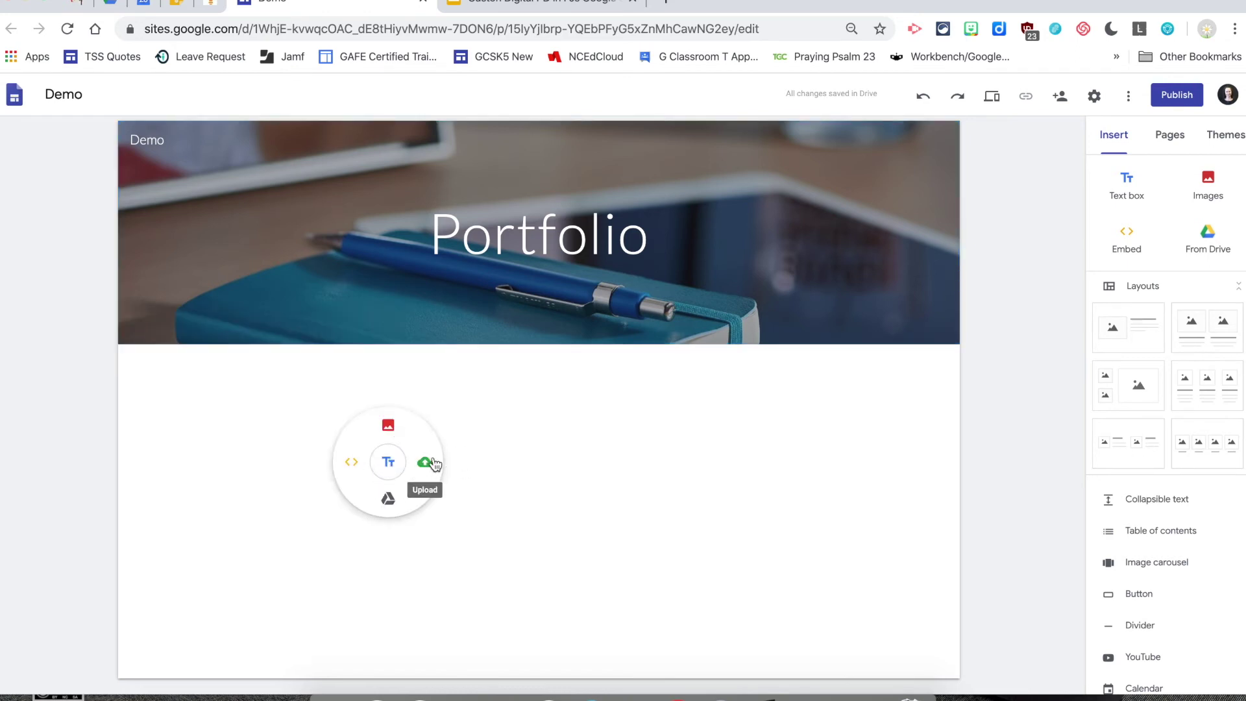
pyautogui.click(389, 464)
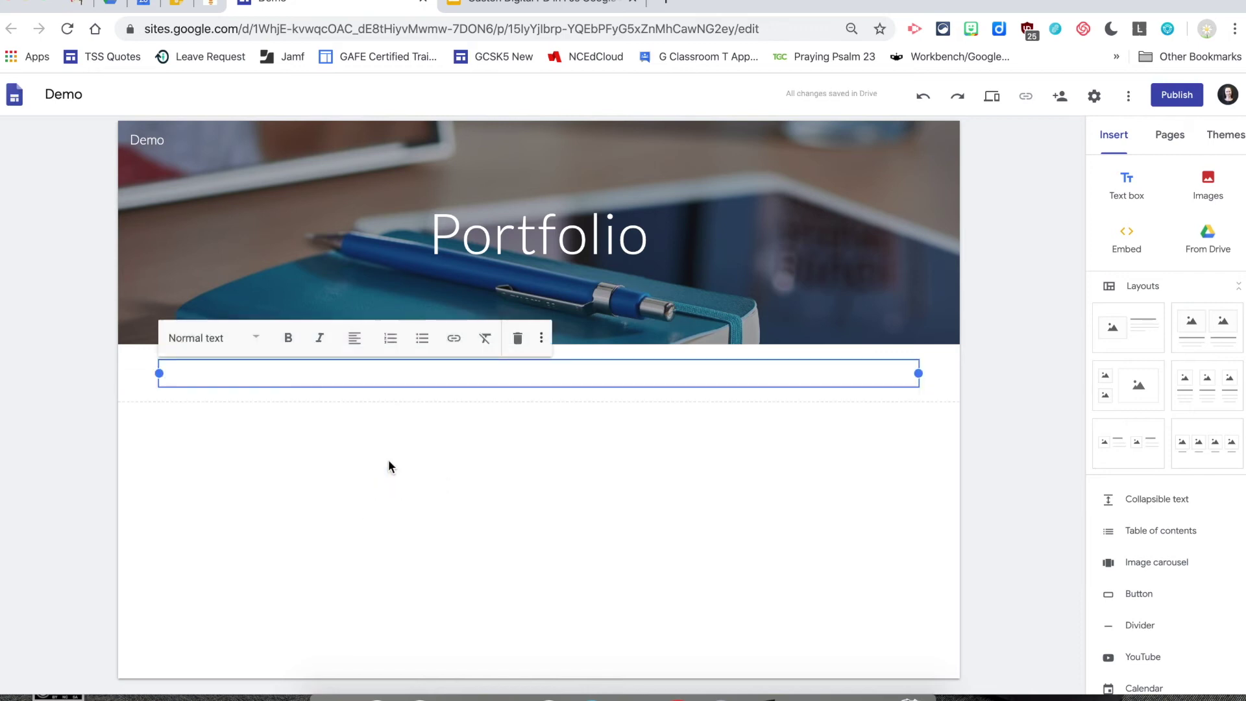
pyautogui.doubleClick(389, 462)
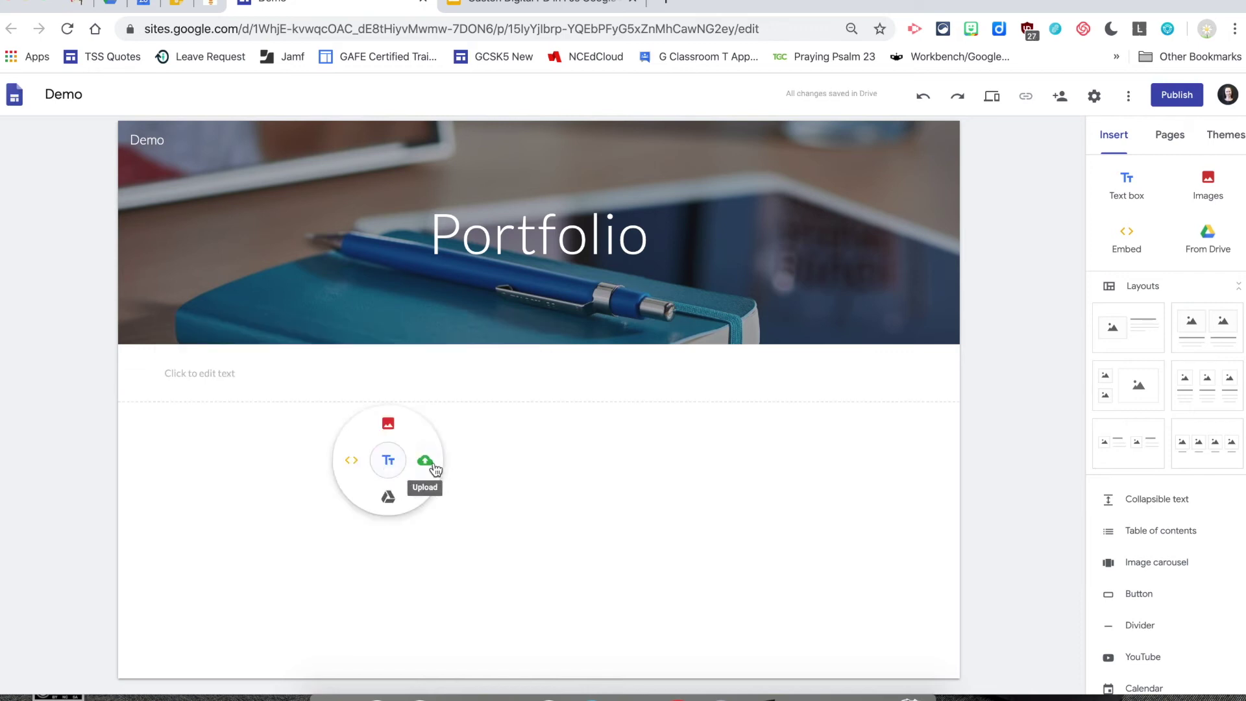
pyautogui.click(393, 496)
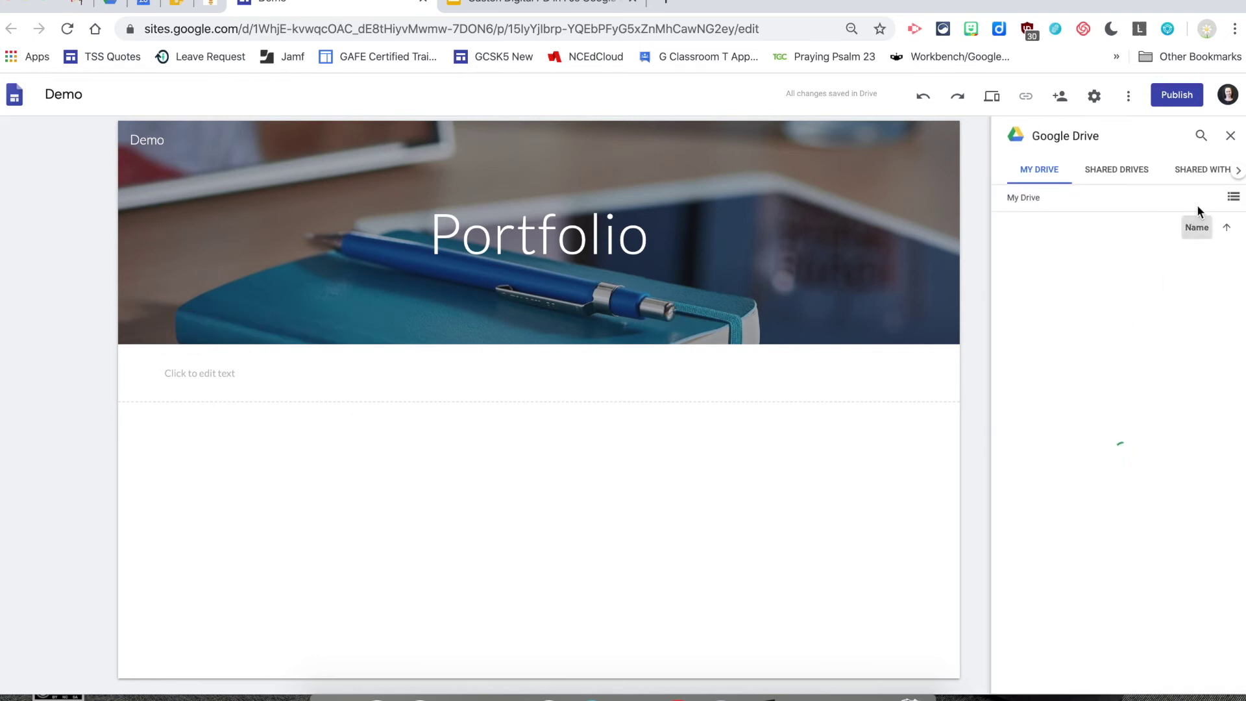
# - Embed the recent Gaston Digital presentation showing 'Session is interactive' from Drive
pyautogui.click(1238, 171)
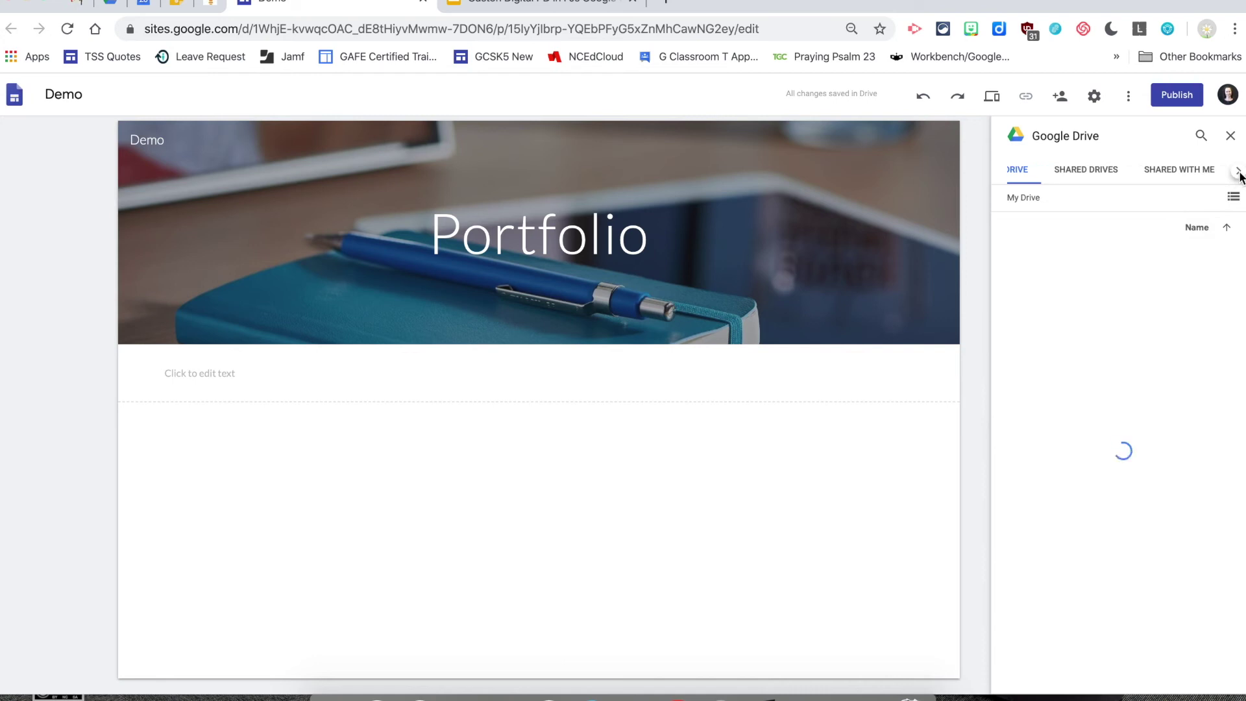
pyautogui.click(1238, 172)
pyautogui.click(1238, 171)
pyautogui.click(1200, 174)
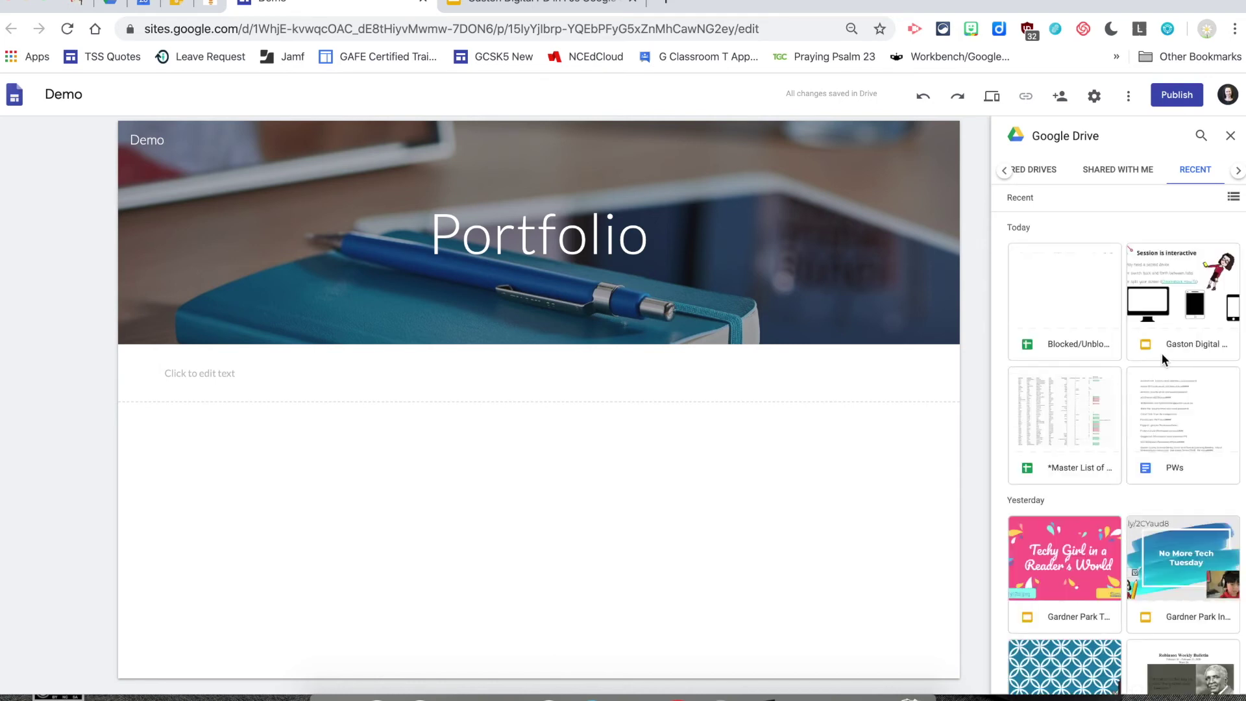
pyautogui.click(1178, 325)
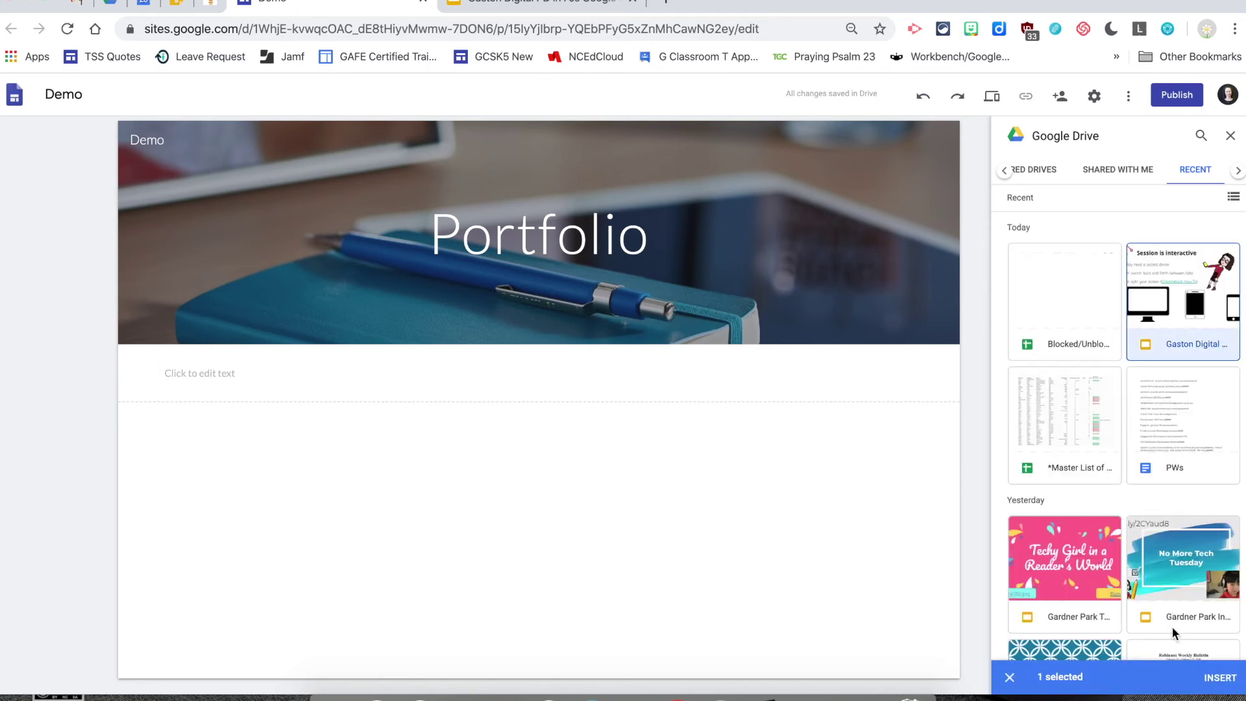
pyautogui.click(1232, 689)
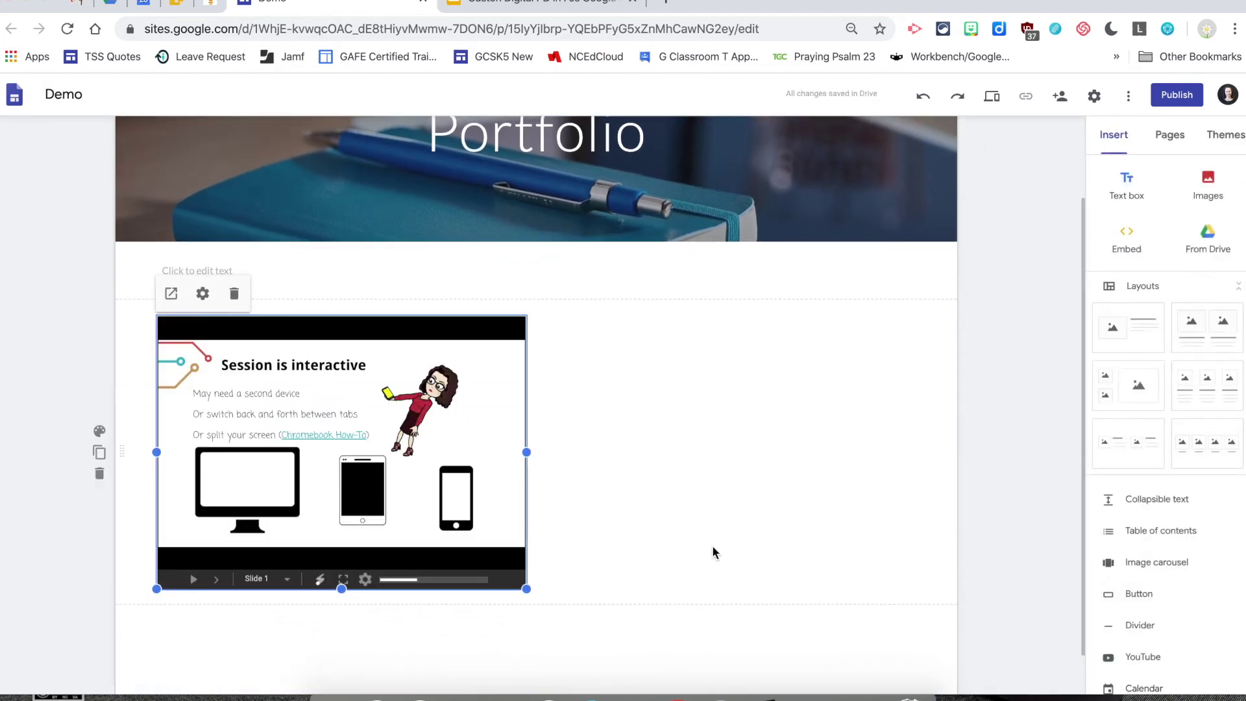
pyautogui.scroll(1, 726, 545)
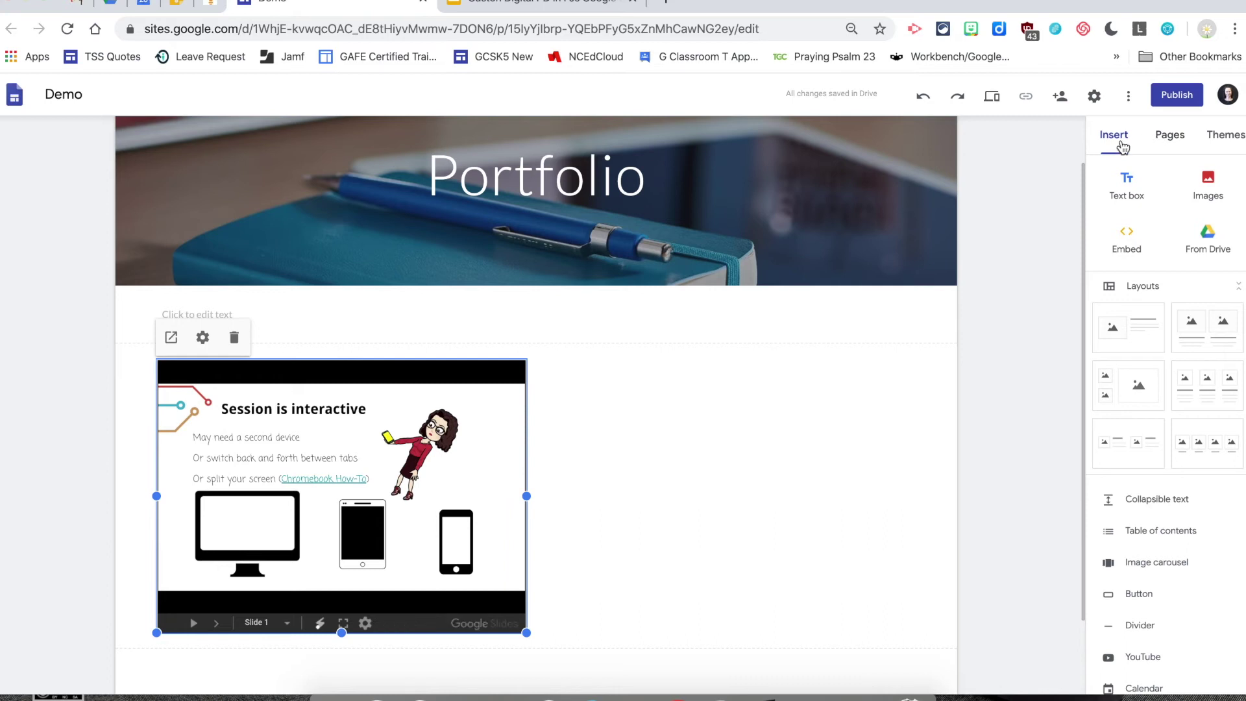
# - Check the Pages panel, which lists only Home, then bring up the Themes list
pyautogui.click(1170, 136)
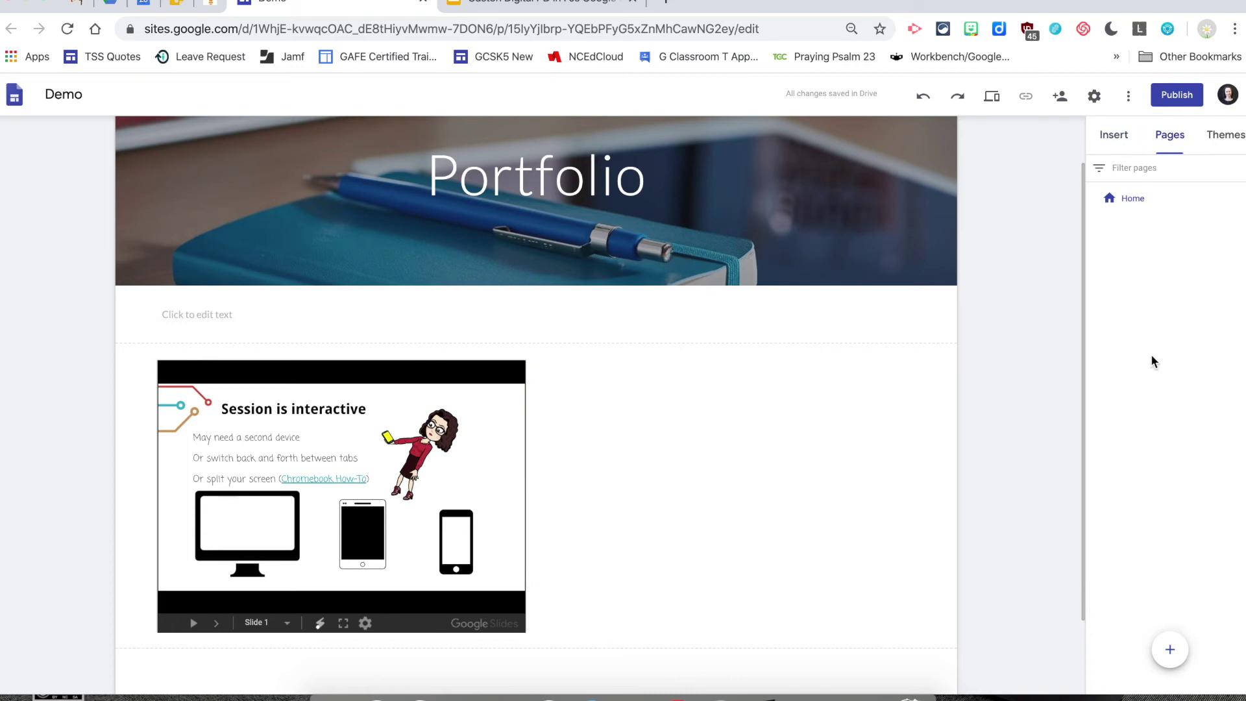
pyautogui.moveTo(1171, 652)
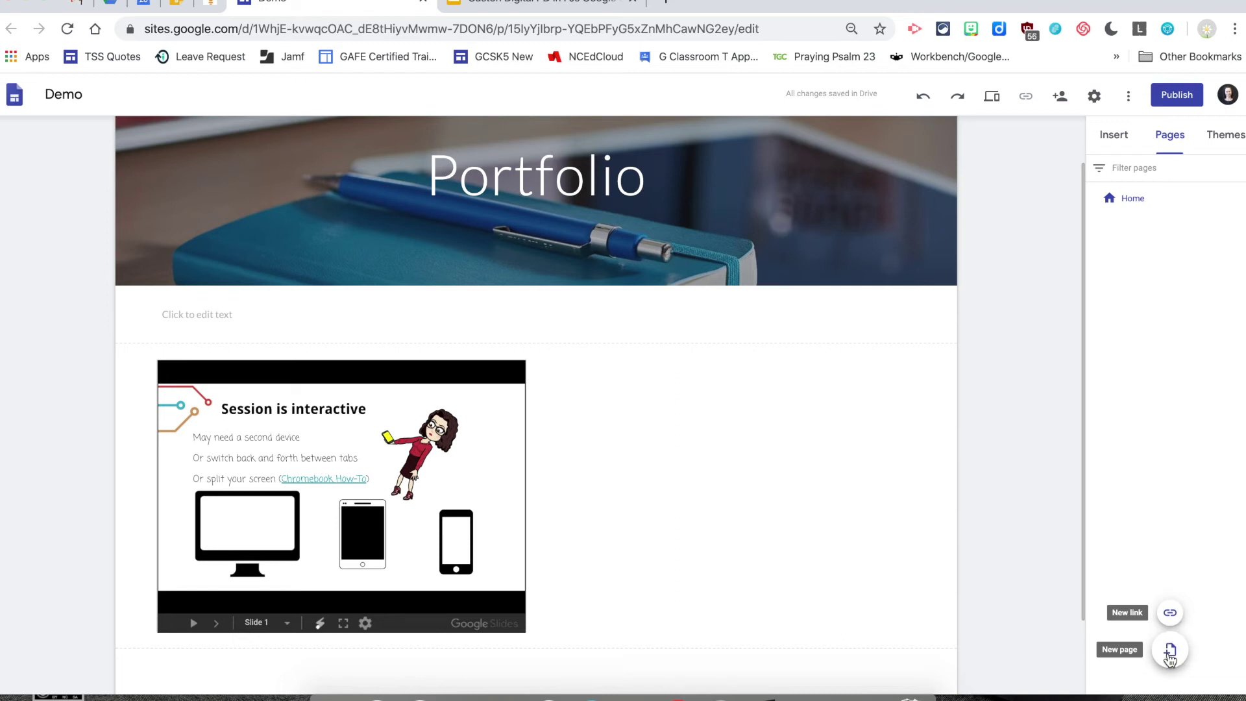
pyautogui.click(1229, 139)
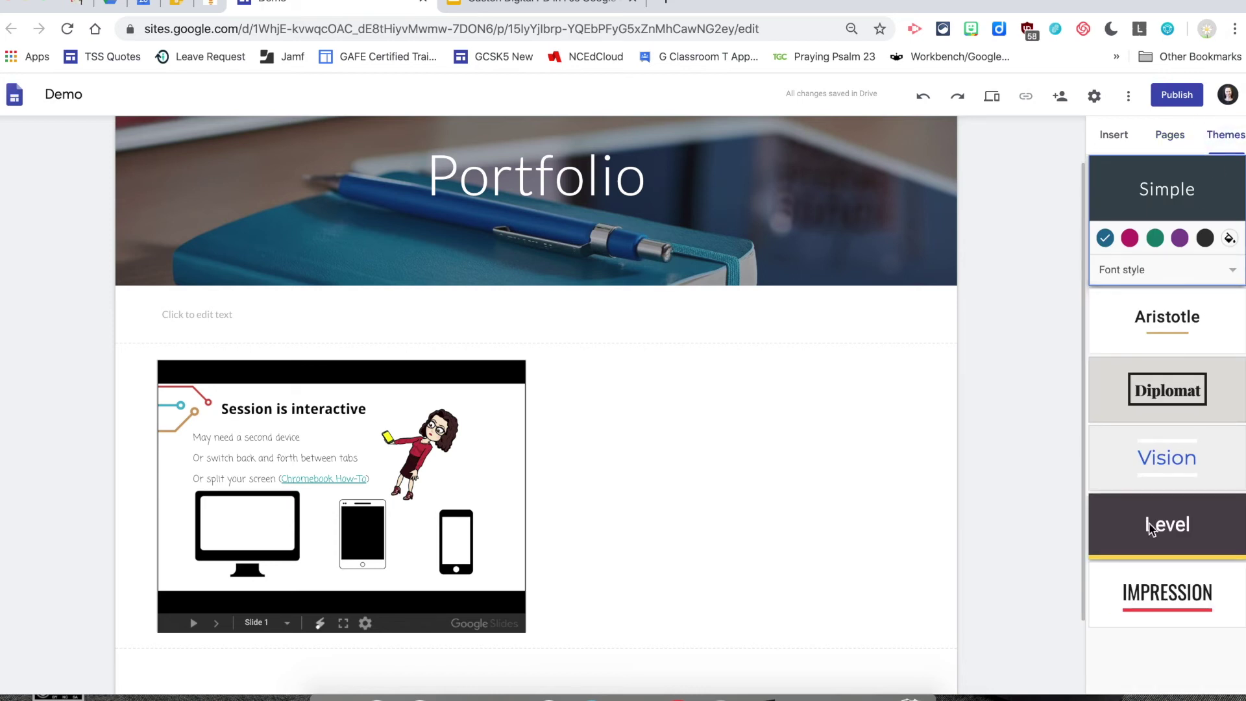
# - Try Diplomat, then apply the Vision theme in green and return to the Slides presentation
pyautogui.click(1123, 395)
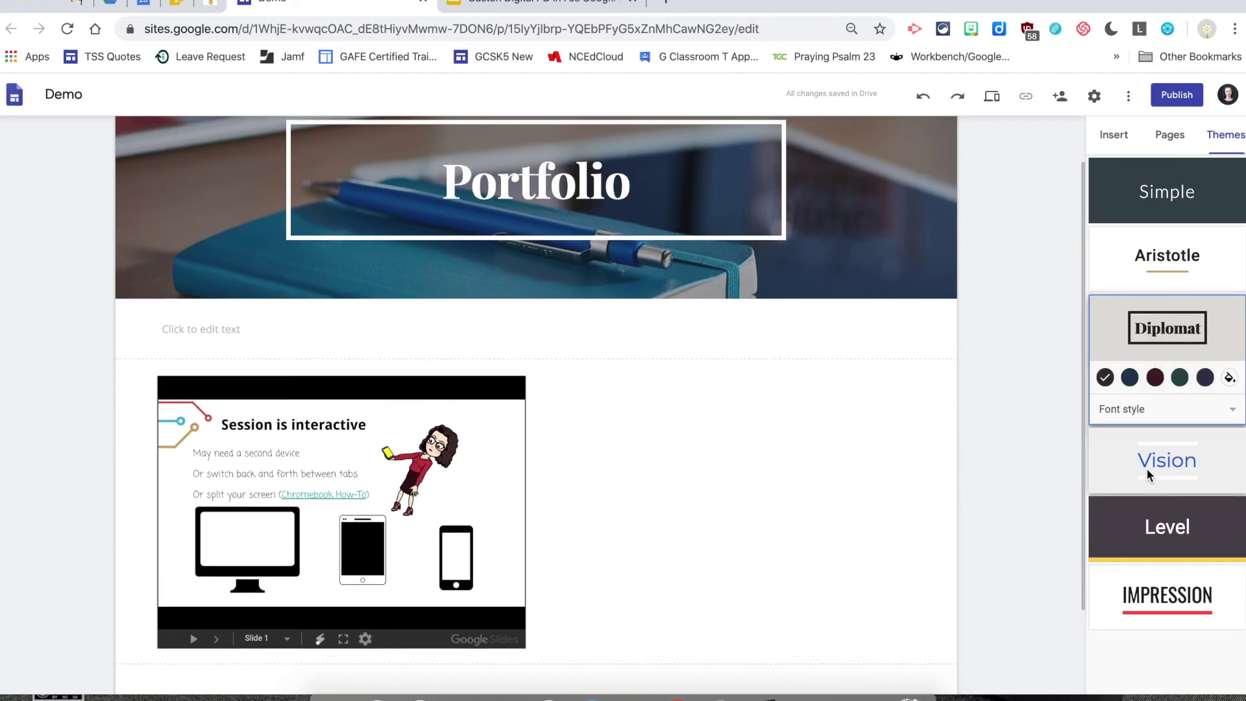
pyautogui.click(1146, 469)
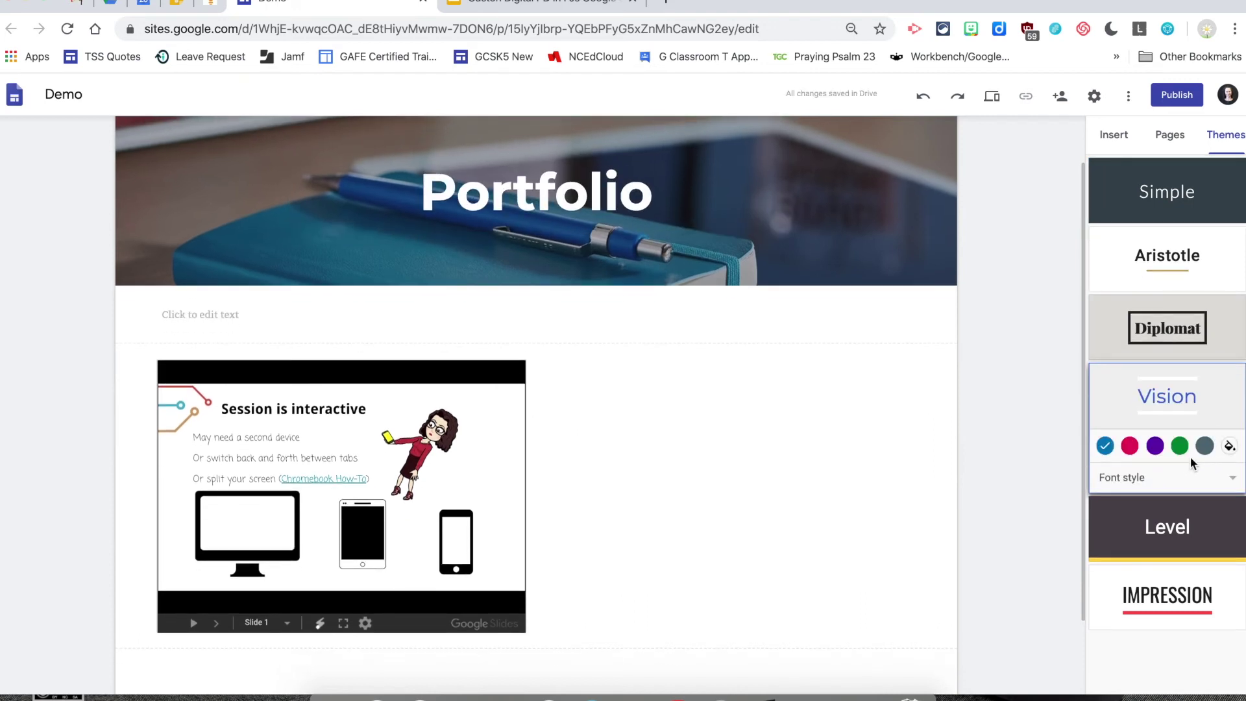
pyautogui.click(1183, 447)
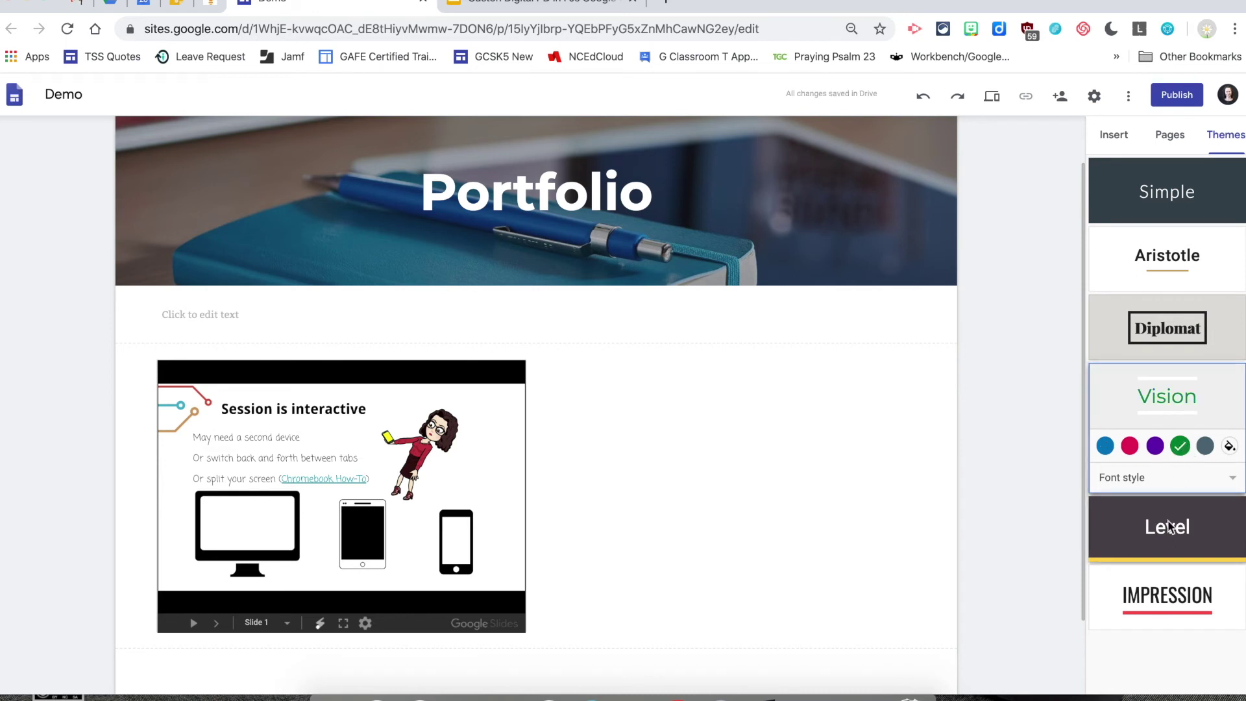
pyautogui.click(1112, 133)
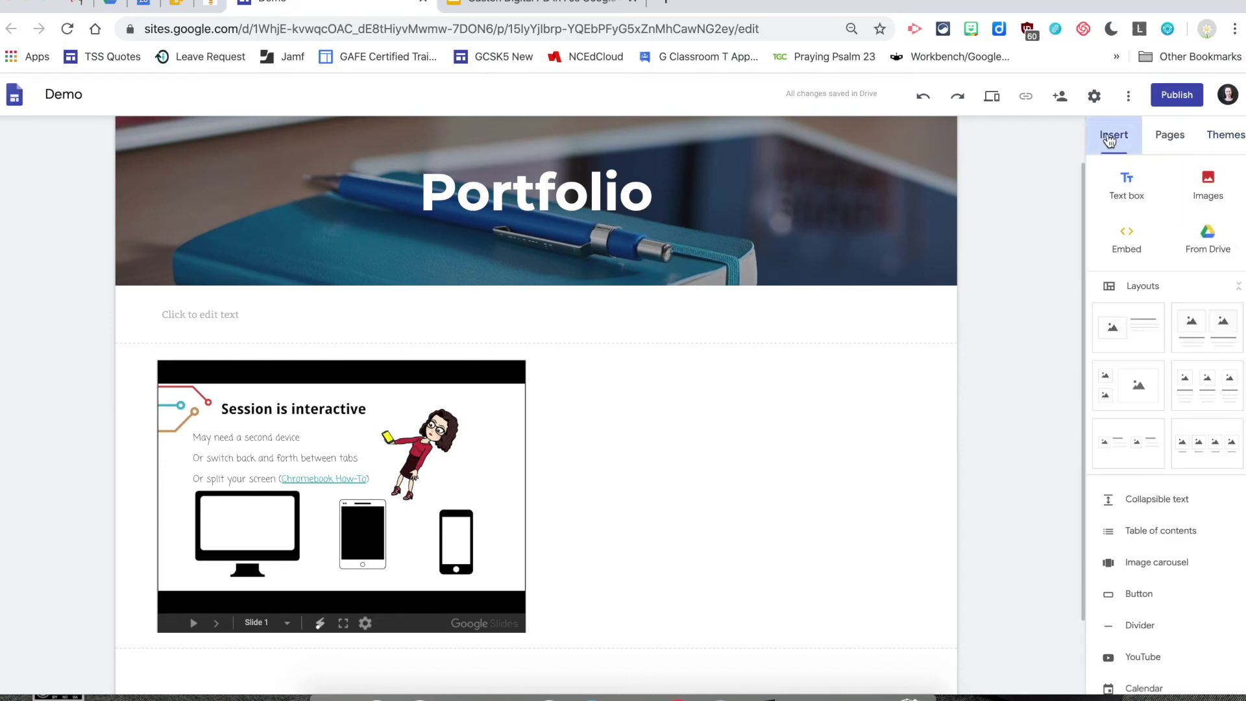
pyautogui.click(513, 5)
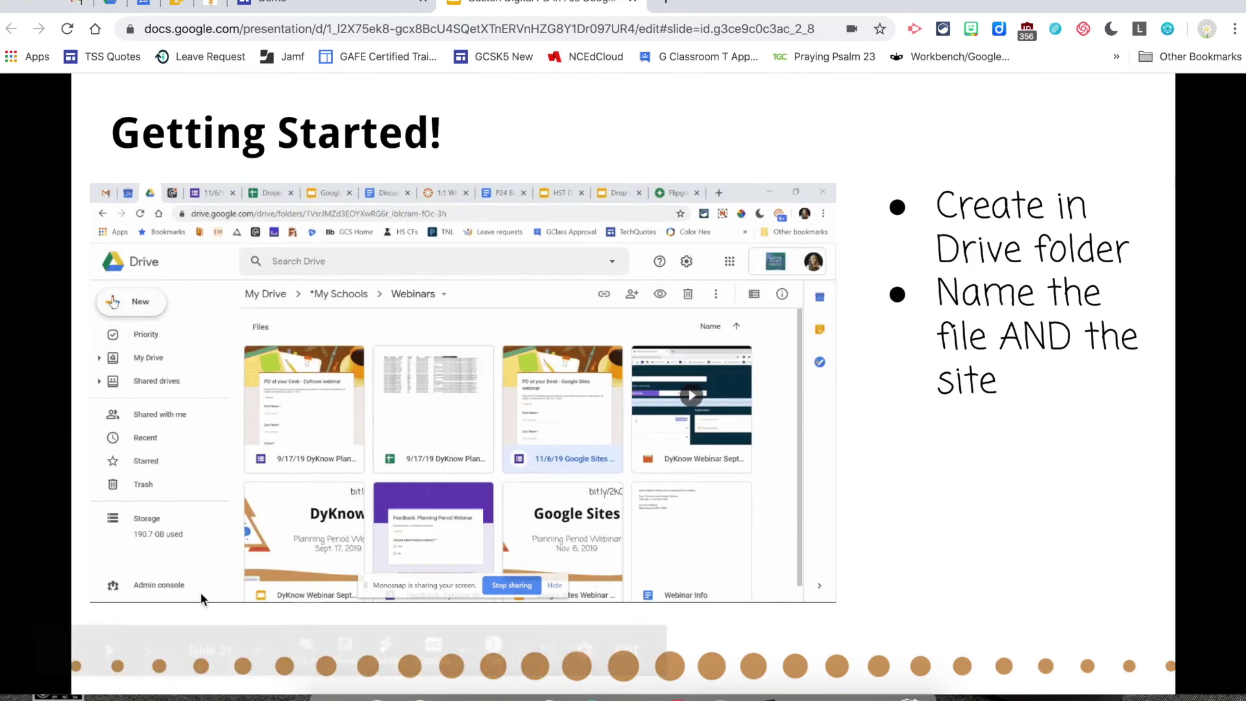
# - Advance two slides, past 'Make it pretty!', to slide 23 'Embed & Insert'
pyautogui.click(148, 651)
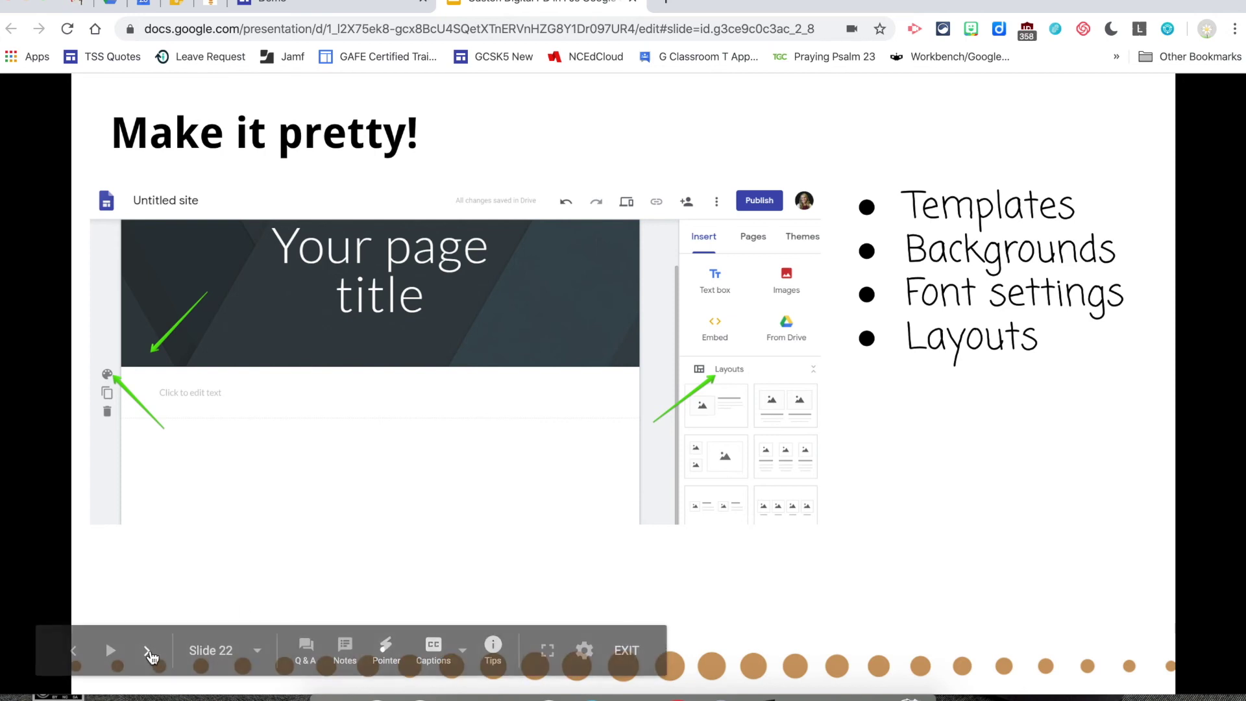
pyautogui.click(148, 652)
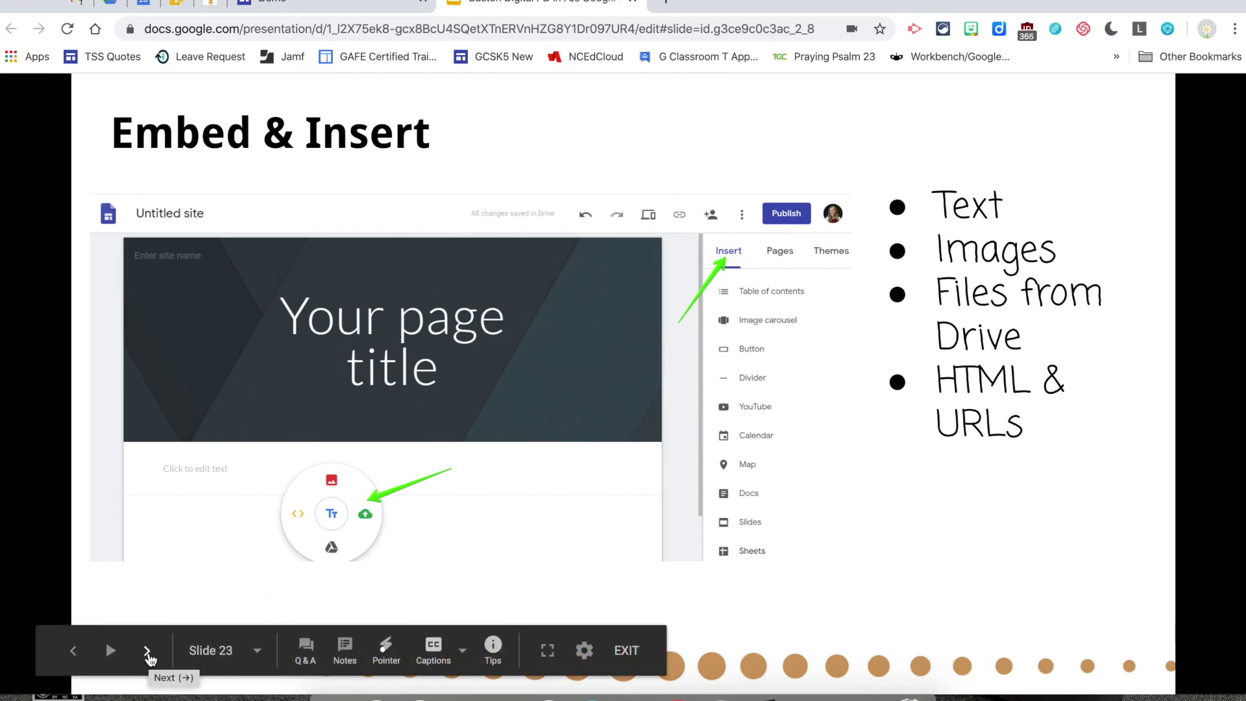
# - Advance through 'Important!' and 'Publish & Share' to slide 26 'DLC Artifact Evidence'
pyautogui.click(148, 651)
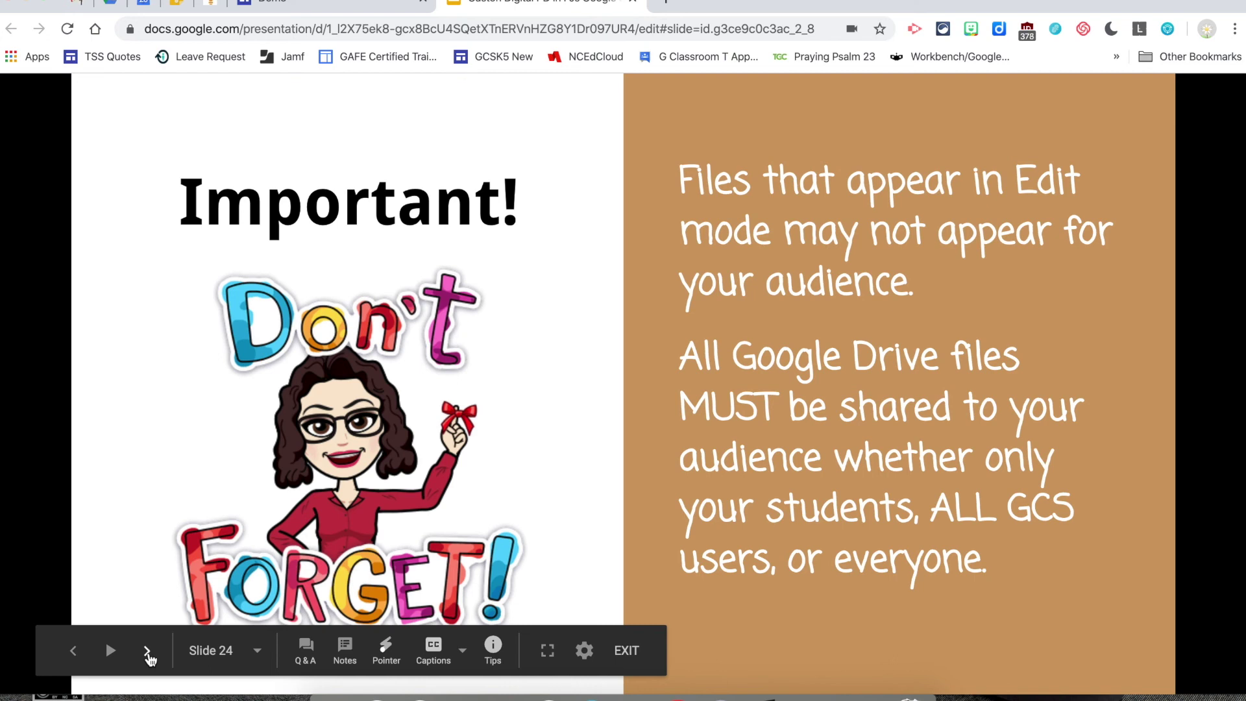
pyautogui.click(148, 652)
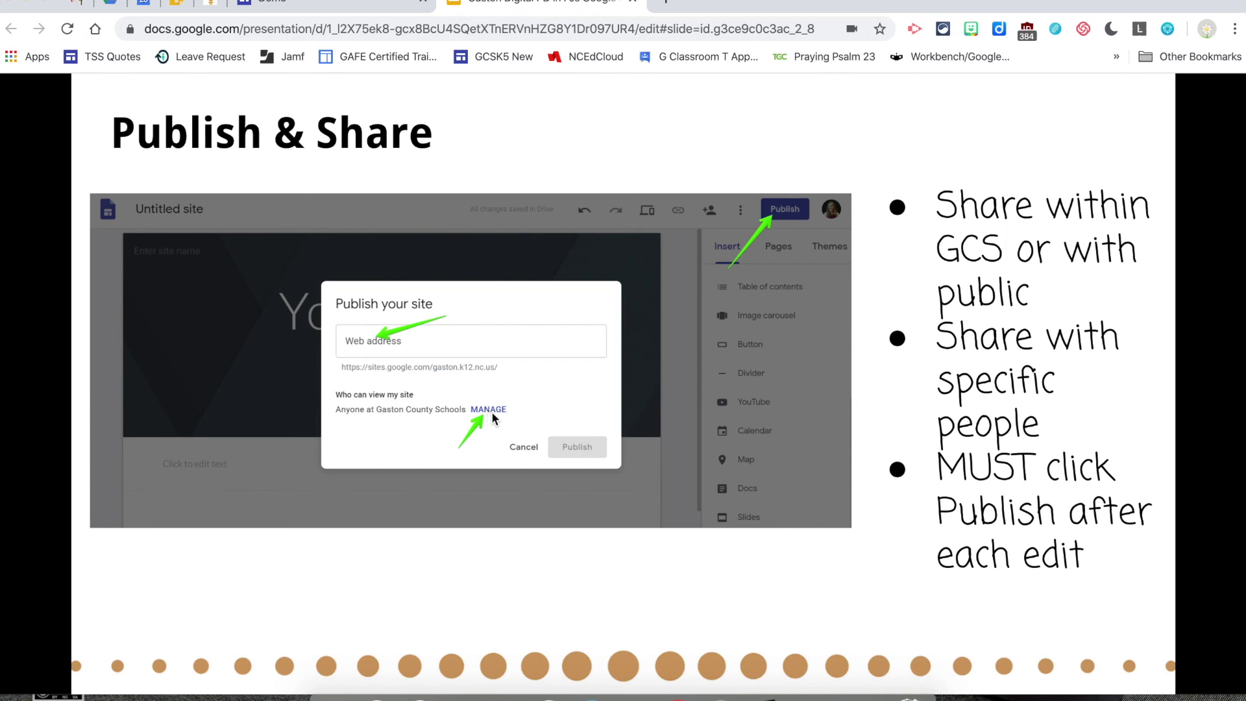
pyautogui.moveTo(170, 628)
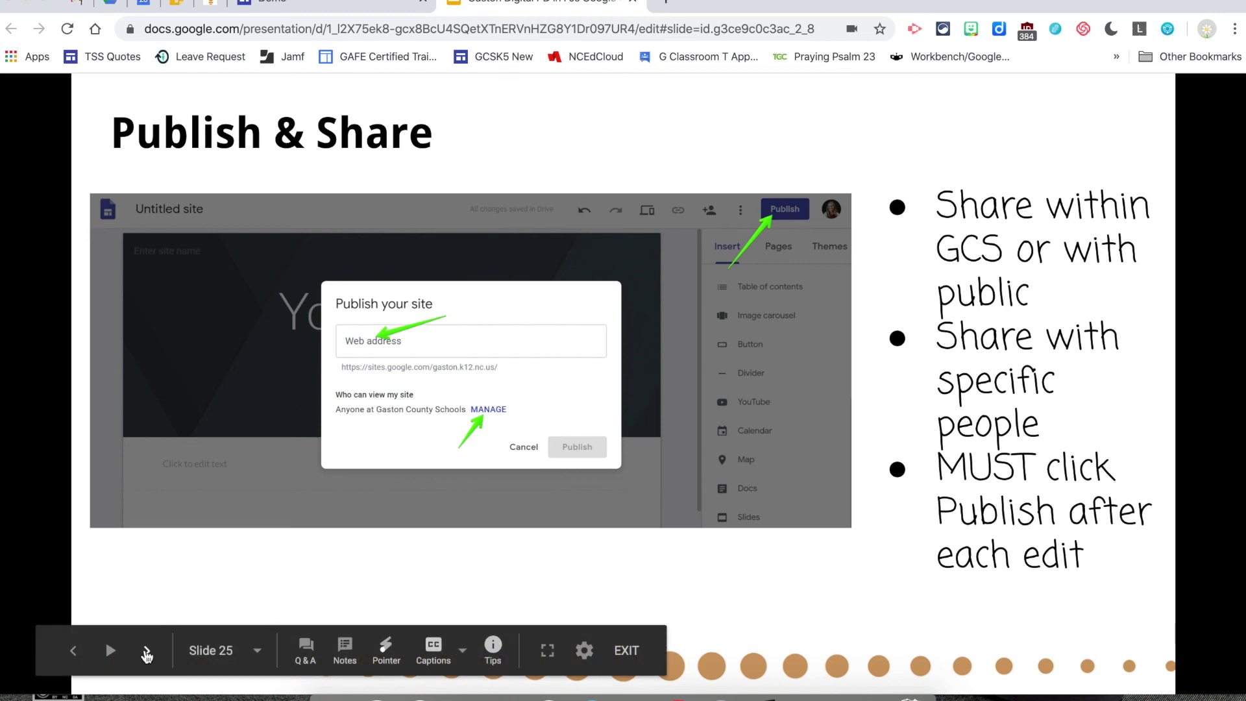
pyautogui.click(146, 651)
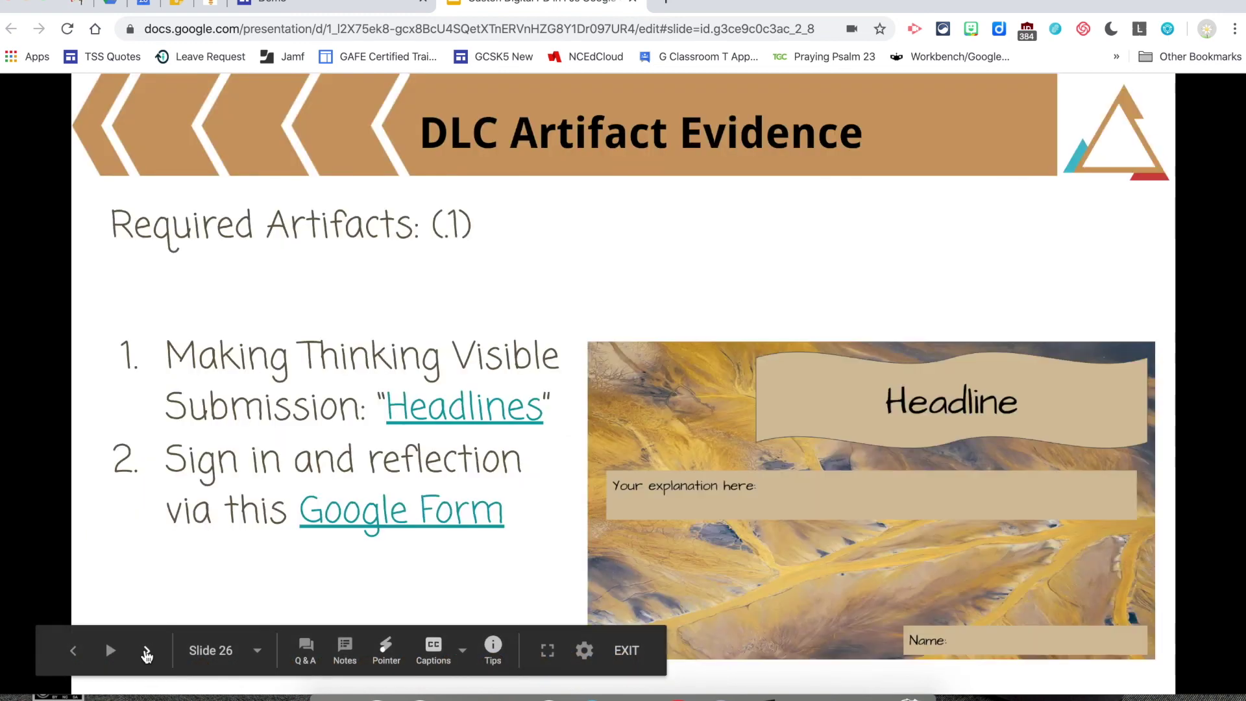
# - Advance two slides to slide 28, the Mark Your Calendar slide listing Google Forms and Choiceboards
pyautogui.click(147, 652)
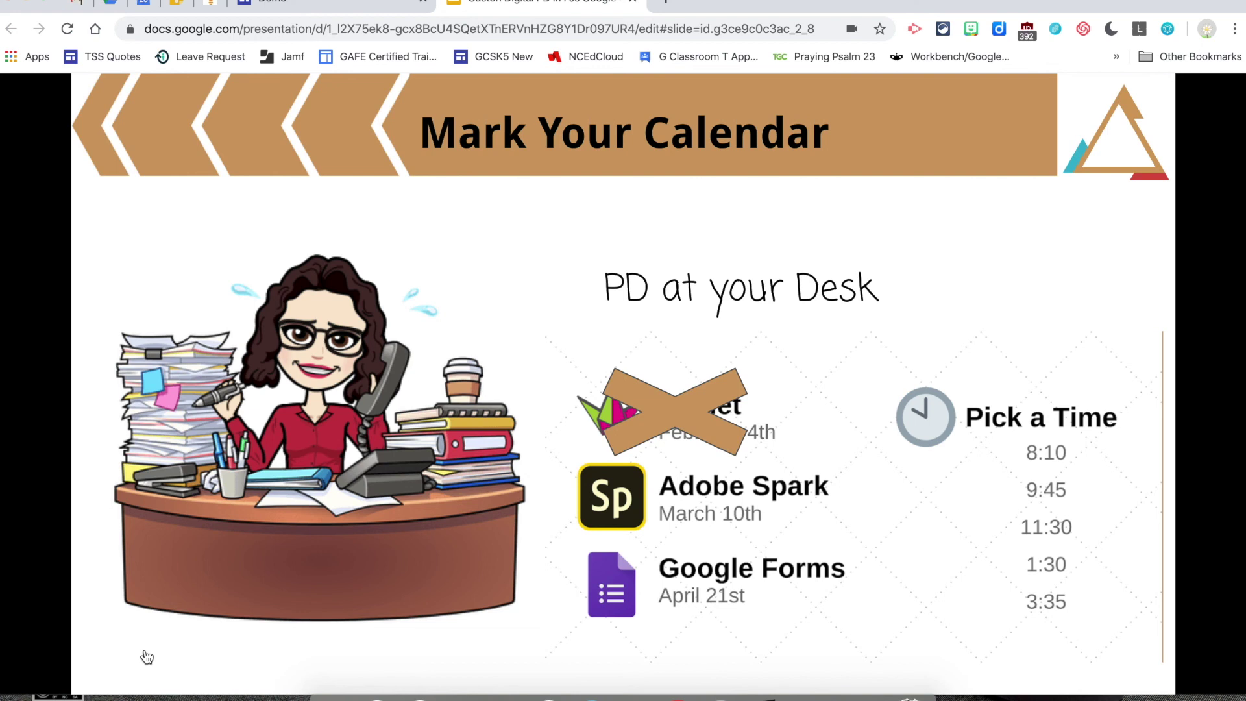
pyautogui.click(147, 657)
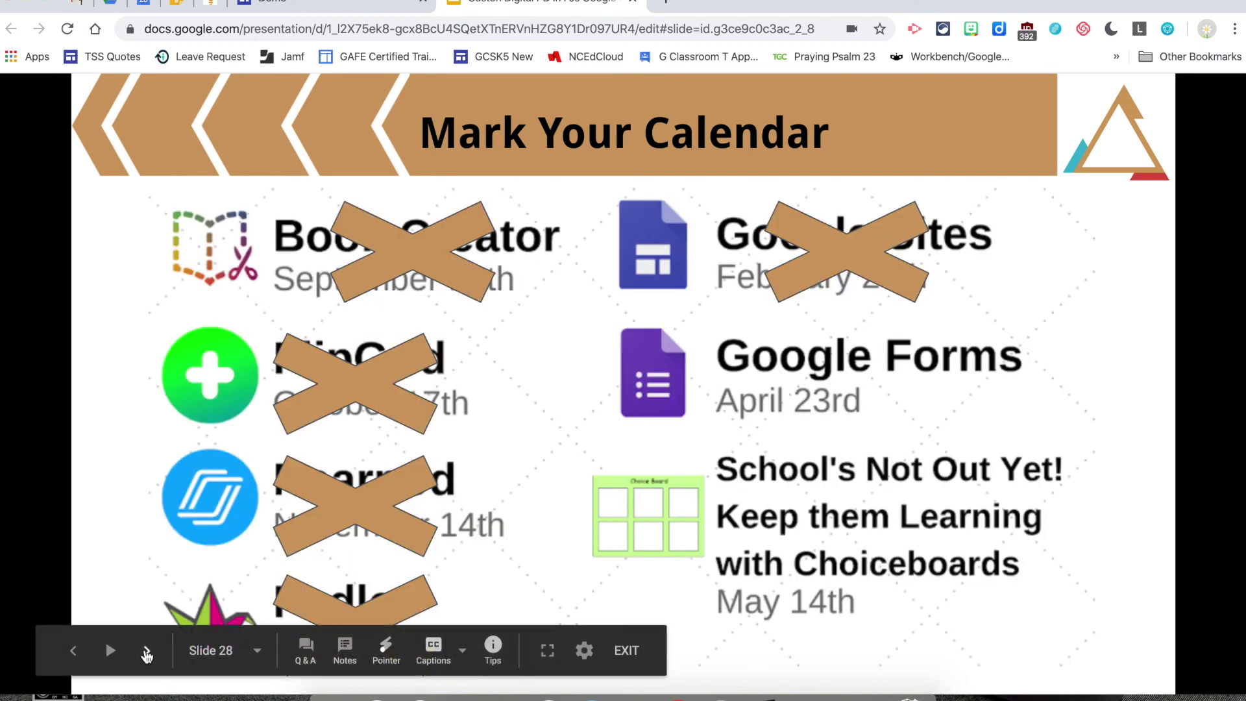